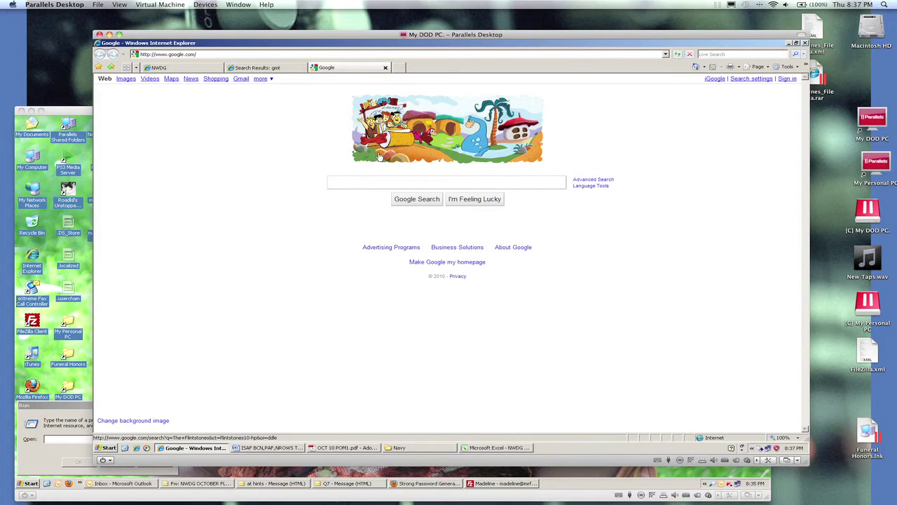
{"action": "left_click", "coordinate": [185, 54]}
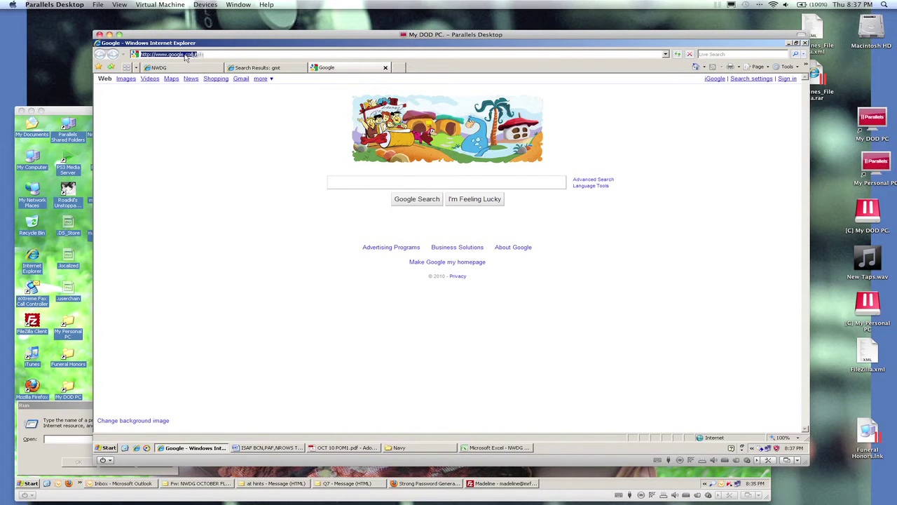
{"action": "type", "text": "www."}
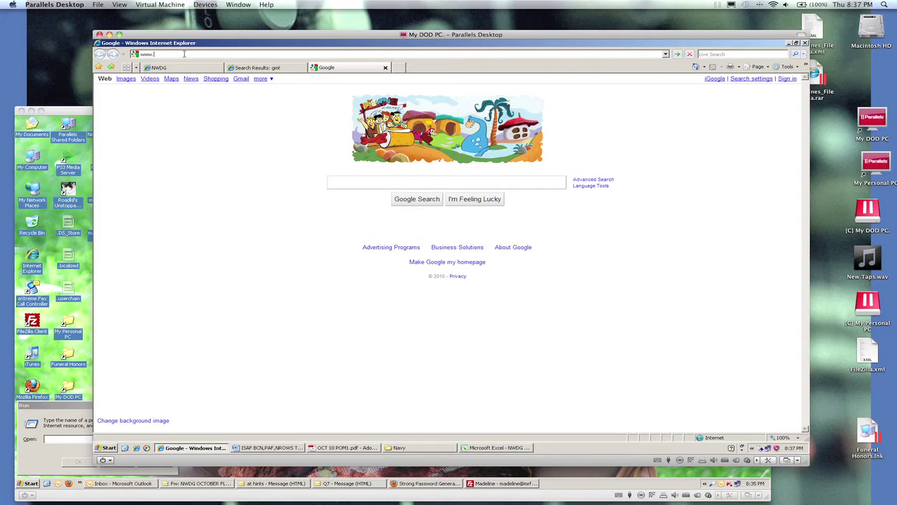
{"action": "type", "text": "labs.com"}
{"action": "key", "text": "Return"}
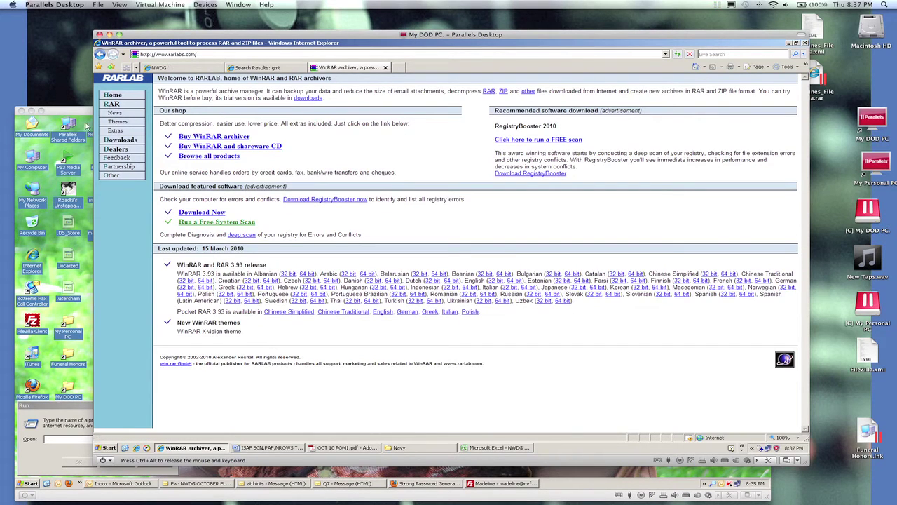
{"action": "left_click", "coordinate": [115, 140]}
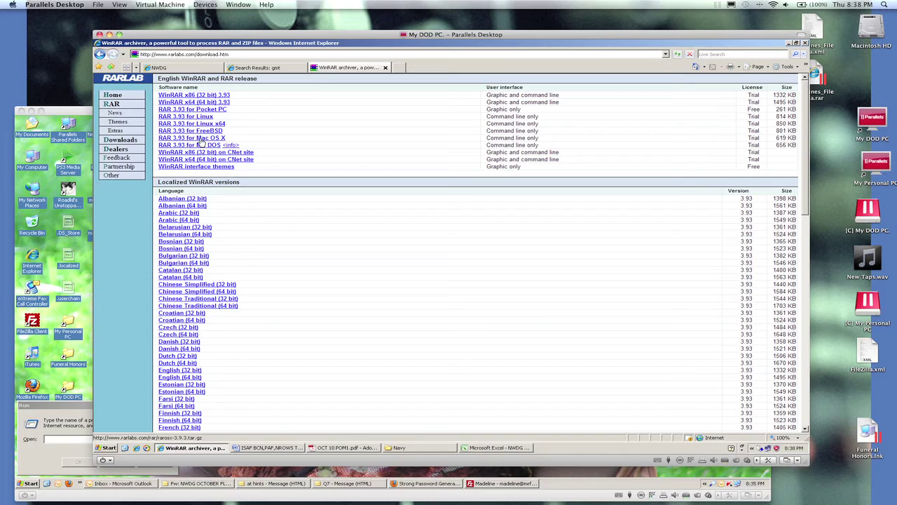
Step: Download WinRAR x86 (32 bit) 3.93 and run its installer, allowing the unverified publisher
{"action": "left_click", "coordinate": [177, 96]}
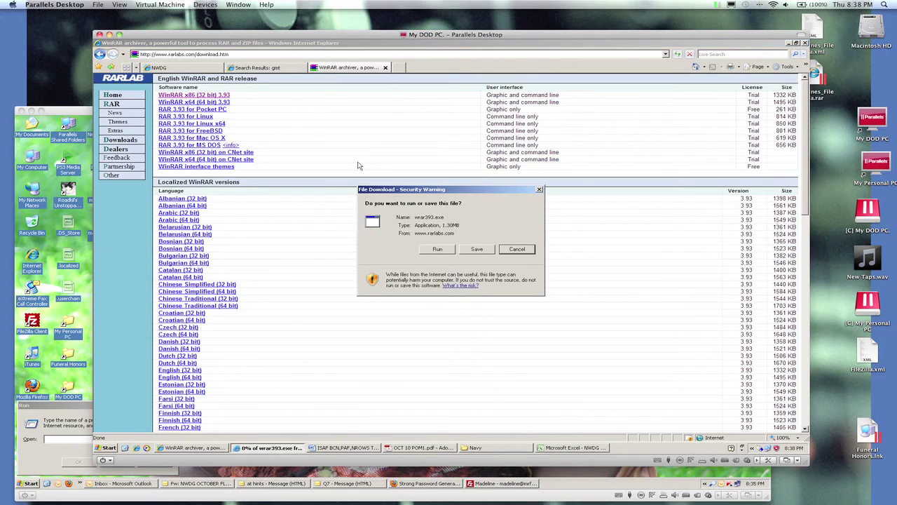
{"action": "left_click", "coordinate": [437, 250]}
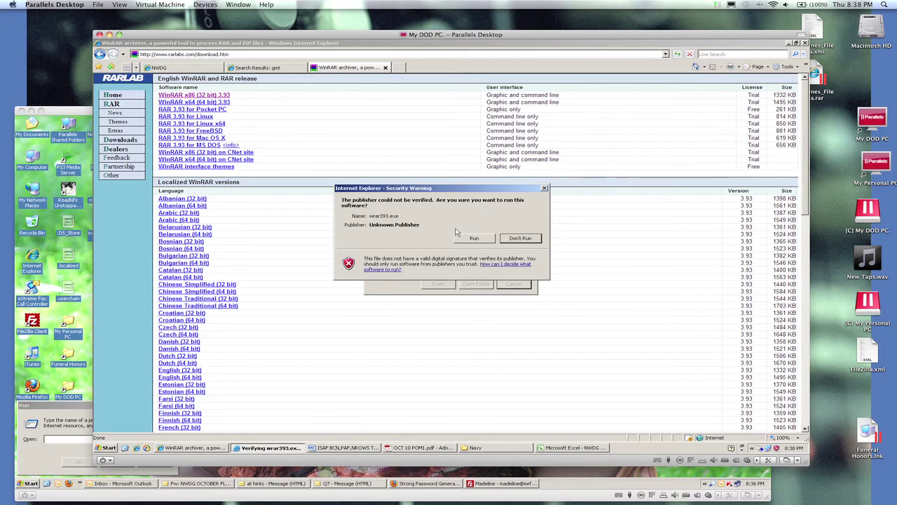
{"action": "left_click", "coordinate": [474, 239]}
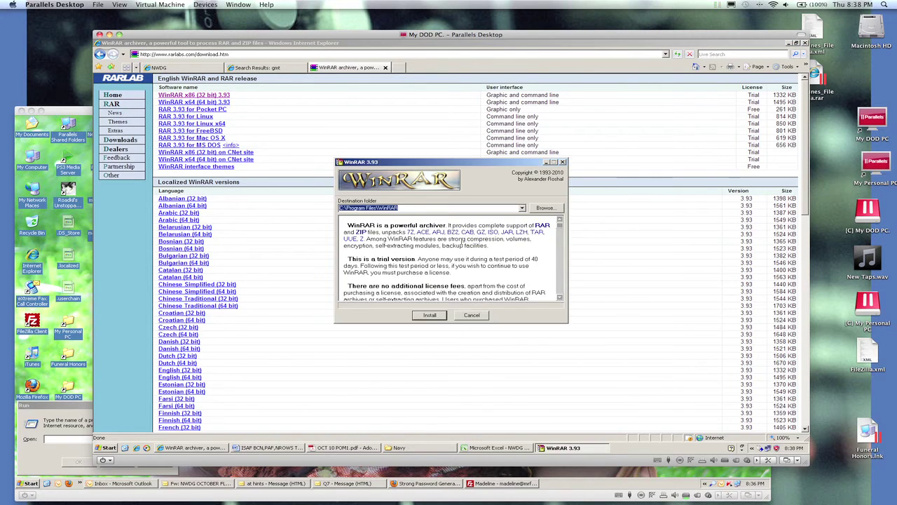
Step: Install WinRAR to C:\Program Files\WinRAR with the default associations, finish the setup and close the WinRAR shortcuts folder
{"action": "left_click", "coordinate": [432, 314]}
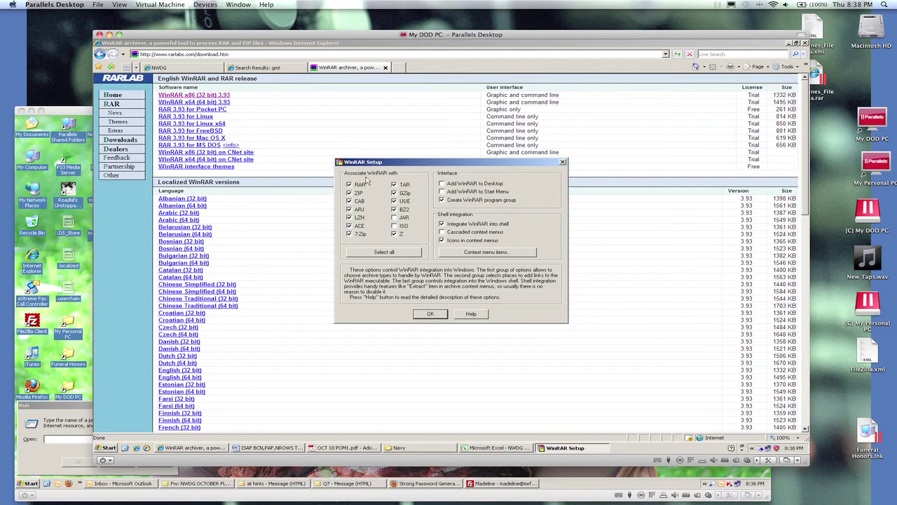
{"action": "left_click", "coordinate": [435, 314]}
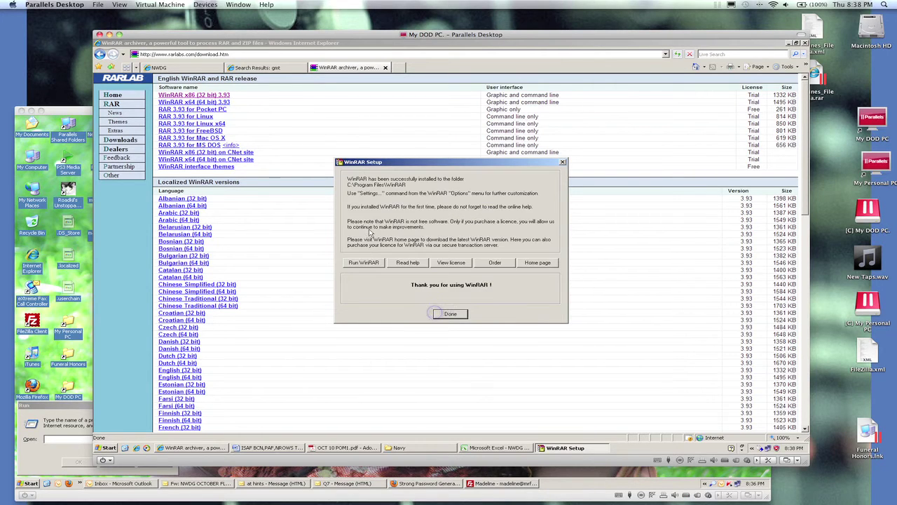
{"action": "left_click", "coordinate": [451, 316]}
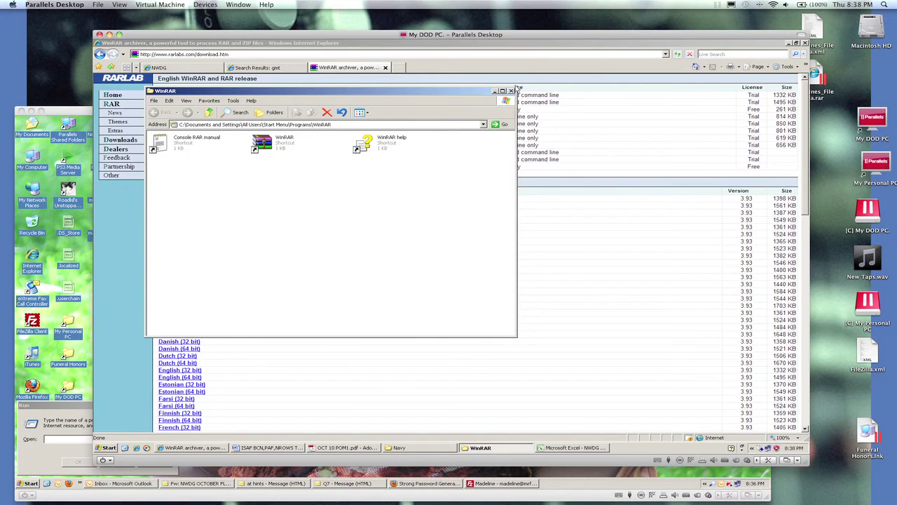
{"action": "left_click", "coordinate": [511, 91]}
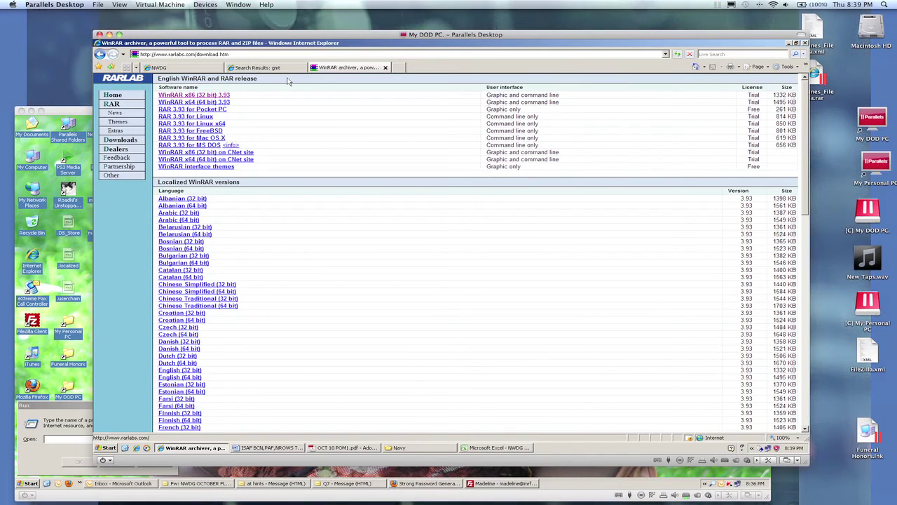
{"action": "left_click", "coordinate": [217, 57]}
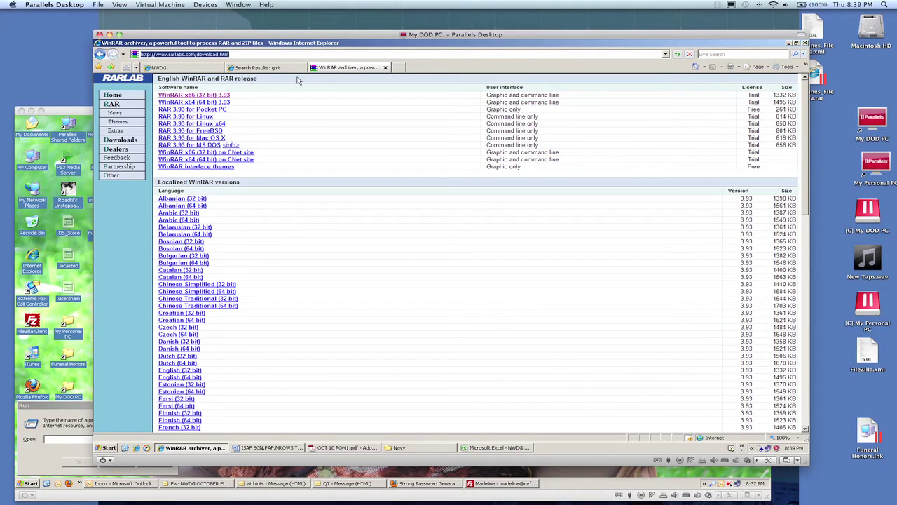
{"action": "type", "text": "www.goo"}
{"action": "key", "text": "Down"}
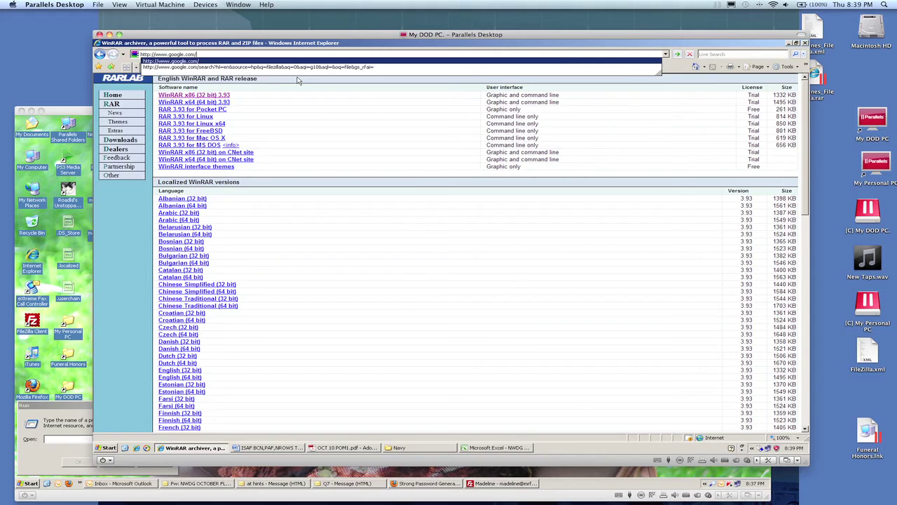
{"action": "key", "text": "Return"}
{"action": "type", "text": "filezilla"}
{"action": "key", "text": "Return"}
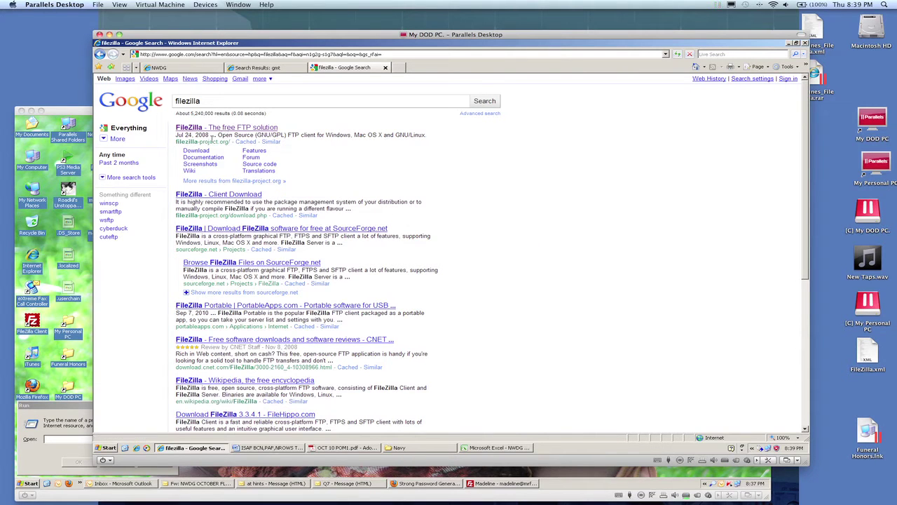
Step: Download FileZilla_3.3.4.1_win32-setup.exe from the FileZilla project's client download page, allowing the blocked download, and run the installer
{"action": "left_click", "coordinate": [204, 152]}
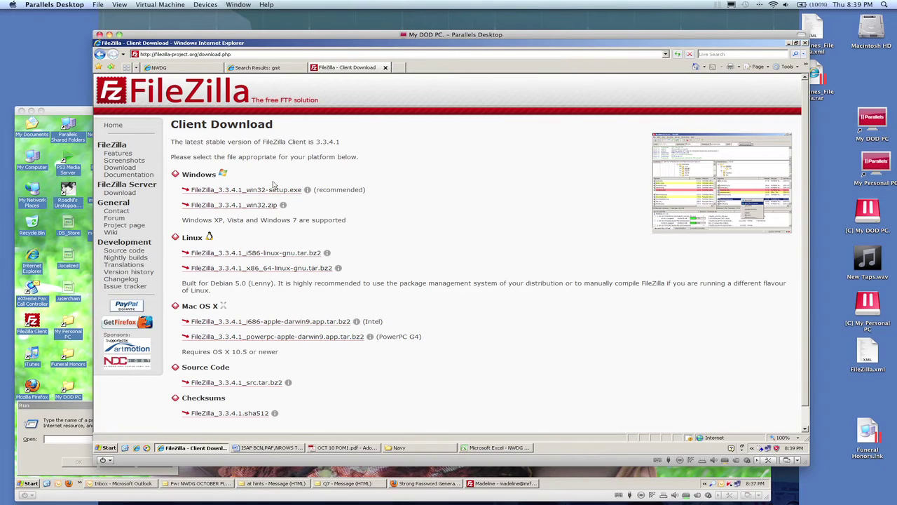
{"action": "left_click", "coordinate": [267, 190]}
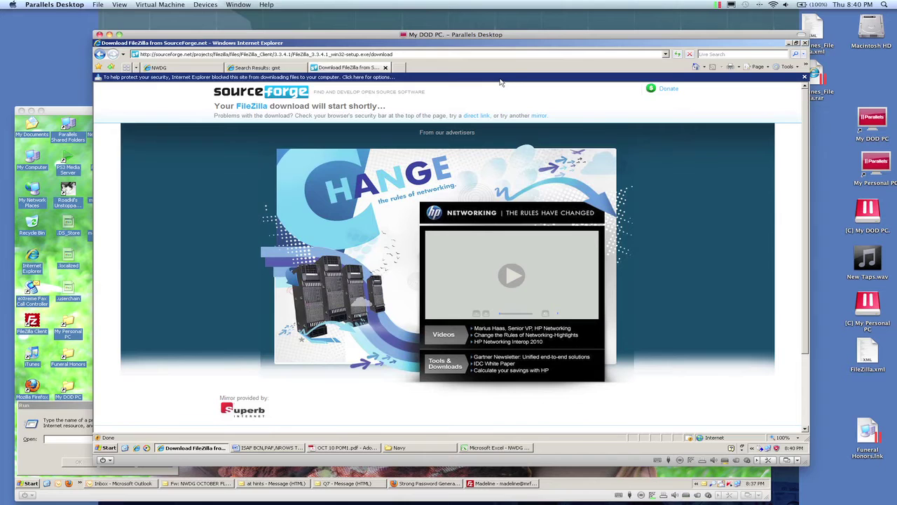
{"action": "left_click", "coordinate": [500, 82]}
{"action": "left_click", "coordinate": [510, 84]}
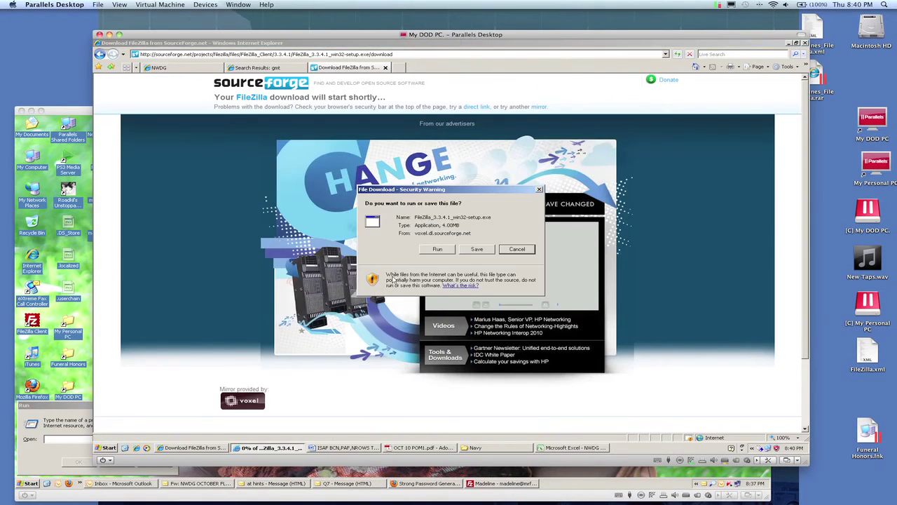
{"action": "left_click", "coordinate": [433, 250]}
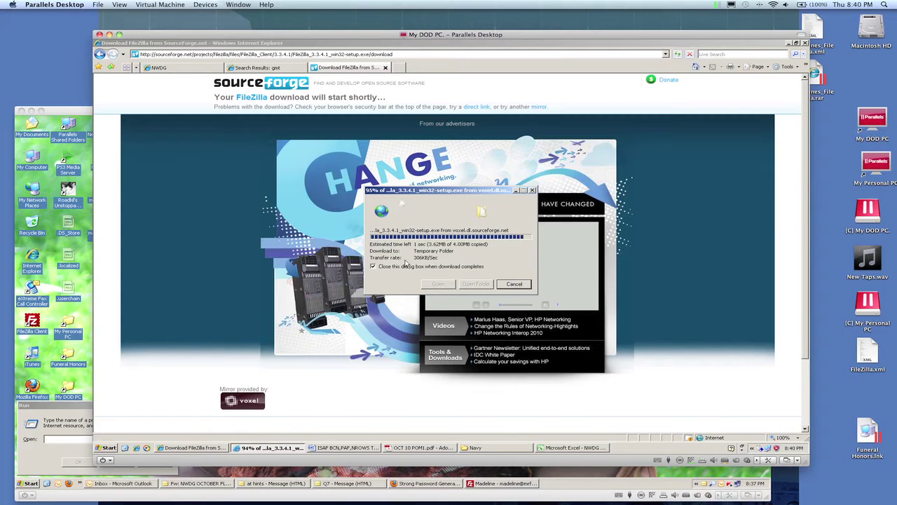
{"action": "left_click", "coordinate": [474, 249]}
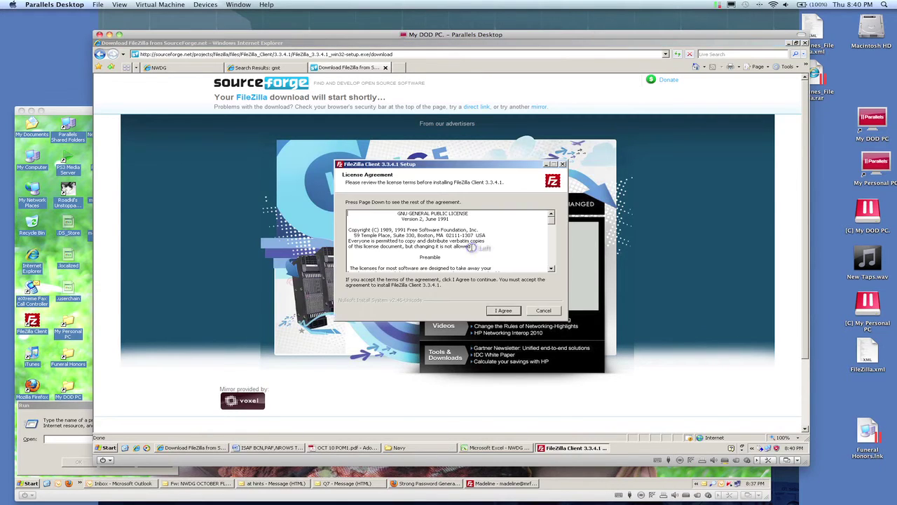
Step: Install FileZilla Client 3.3.4.1 for all users with the default components, start it on finishing and dismiss the welcome dialog
{"action": "left_click", "coordinate": [503, 310]}
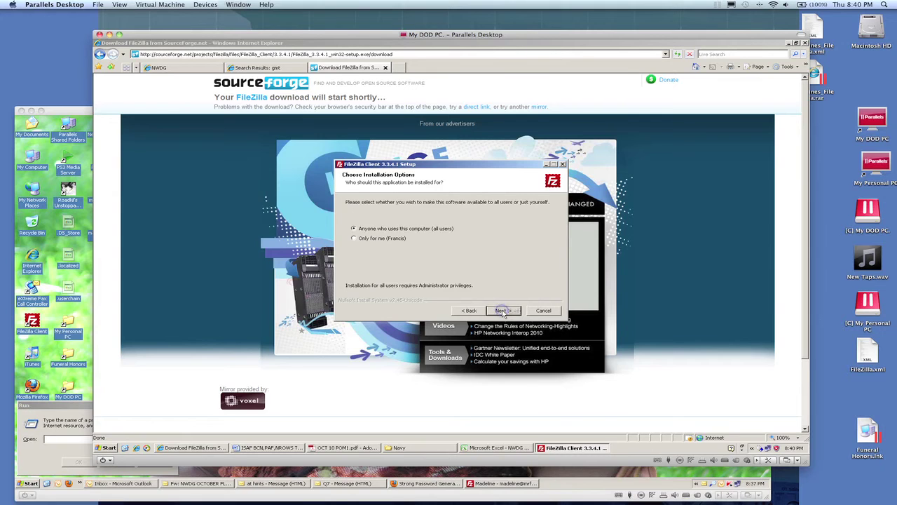
{"action": "left_click", "coordinate": [504, 310]}
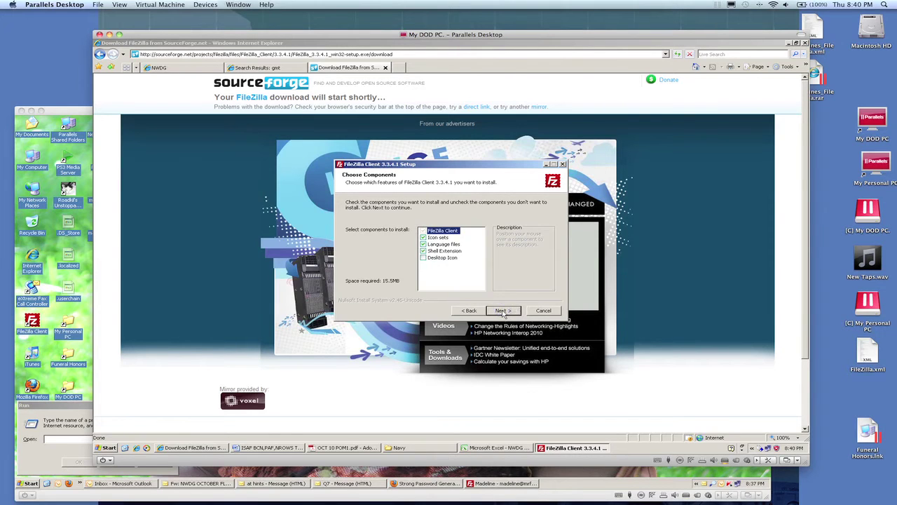
{"action": "left_click", "coordinate": [503, 311]}
{"action": "left_click", "coordinate": [504, 310]}
{"action": "left_click", "coordinate": [503, 311]}
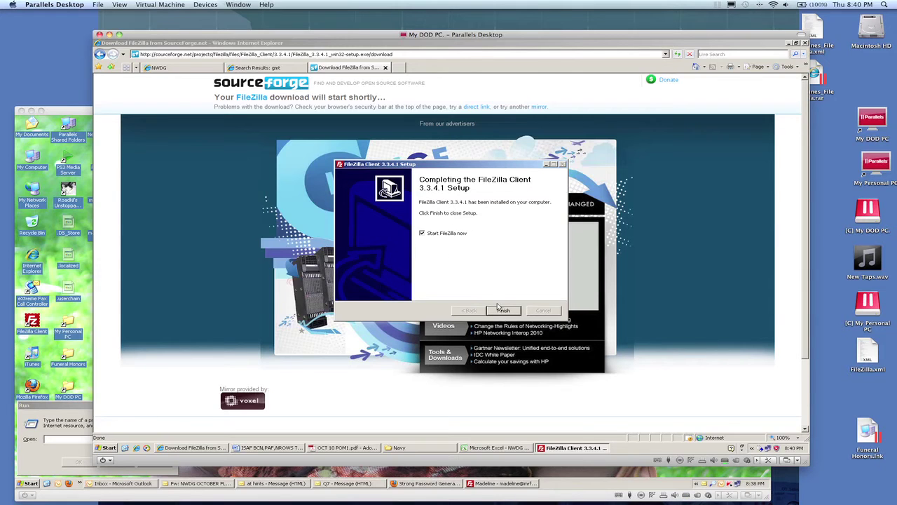
{"action": "left_click", "coordinate": [503, 312]}
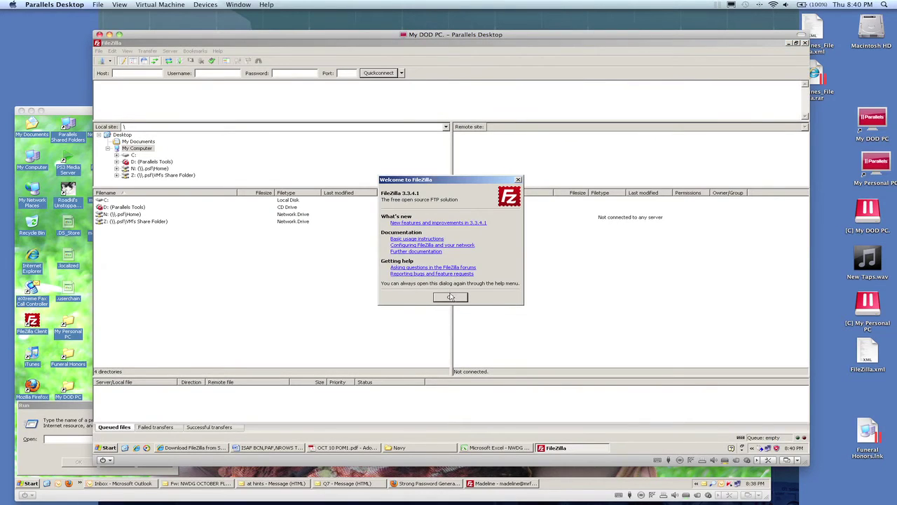
{"action": "left_click", "coordinate": [450, 297]}
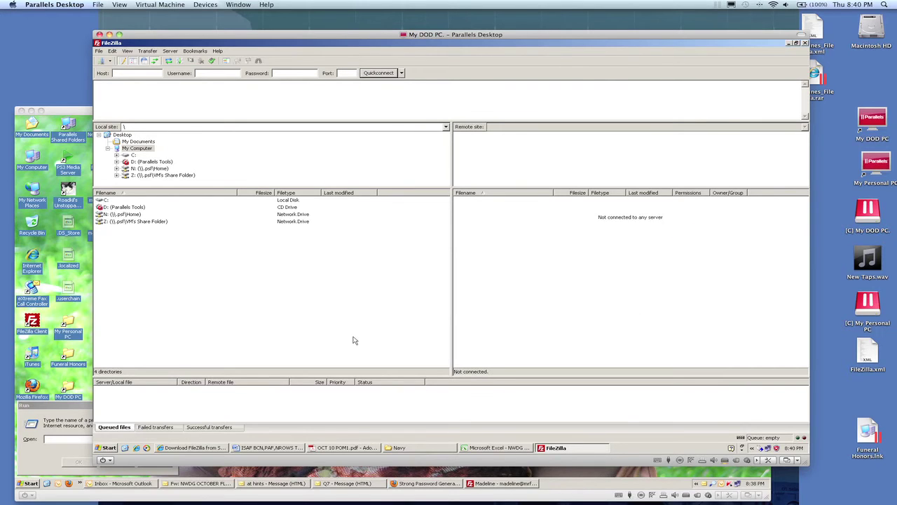
Step: Show the desktop, extract the FileZilla RAR archive directly onto it and refresh the desktop
{"action": "left_click", "coordinate": [125, 448]}
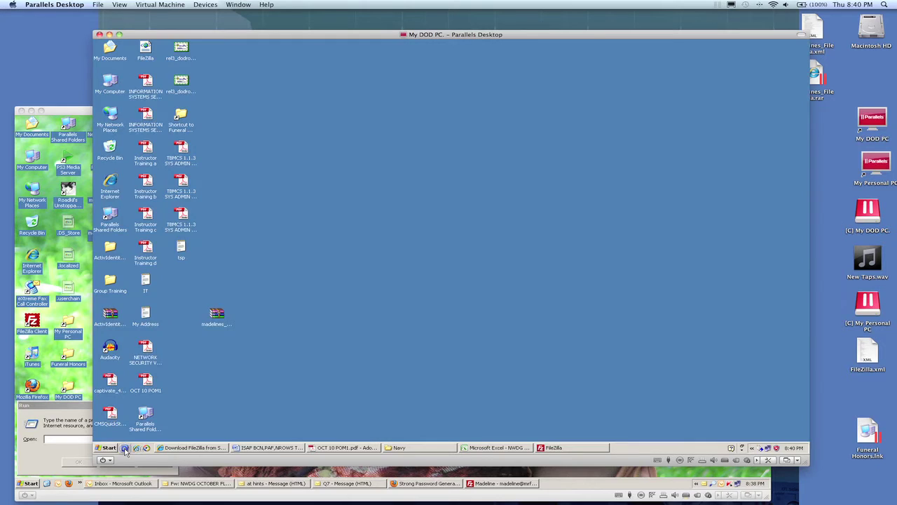
{"action": "left_click", "coordinate": [218, 317]}
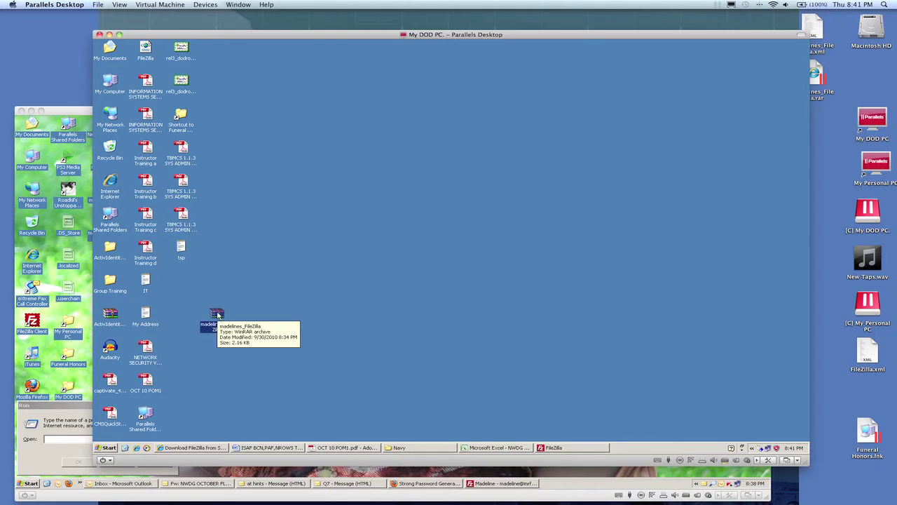
{"action": "right_click", "coordinate": [217, 315]}
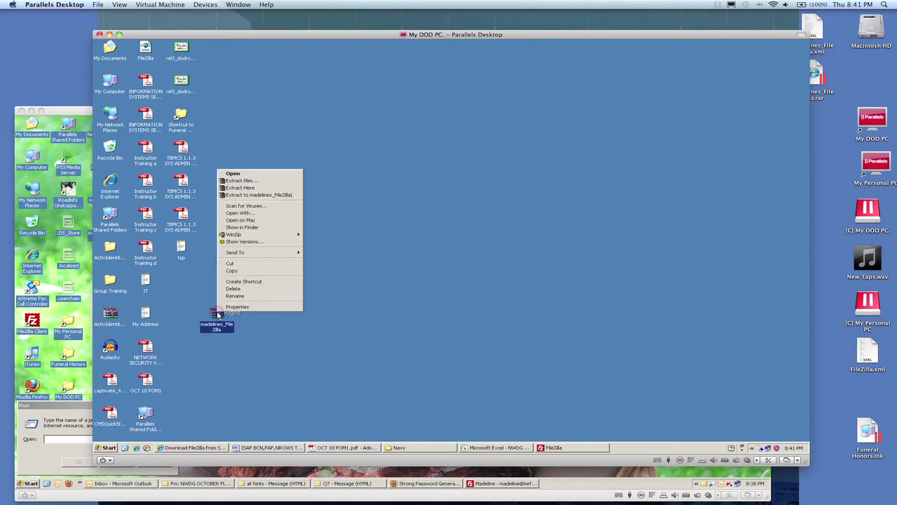
{"action": "left_click", "coordinate": [270, 187]}
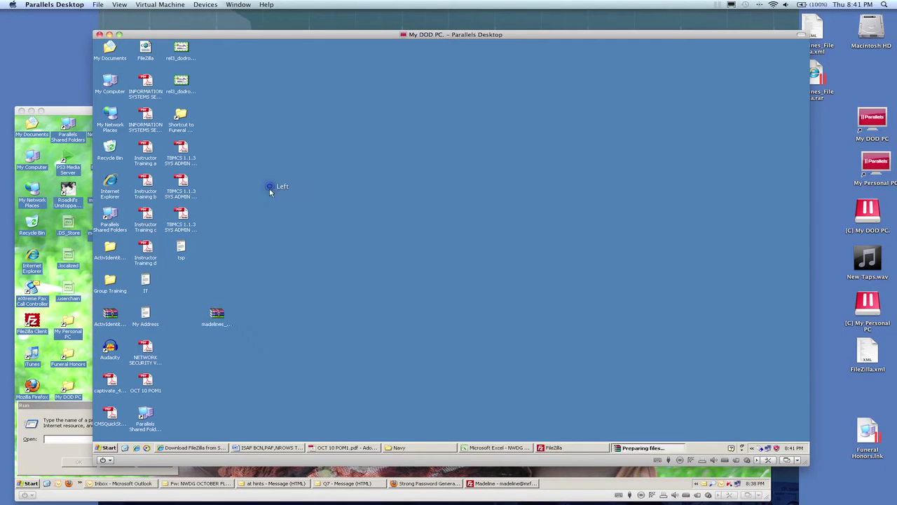
{"action": "right_click", "coordinate": [376, 346]}
{"action": "left_click", "coordinate": [386, 353]}
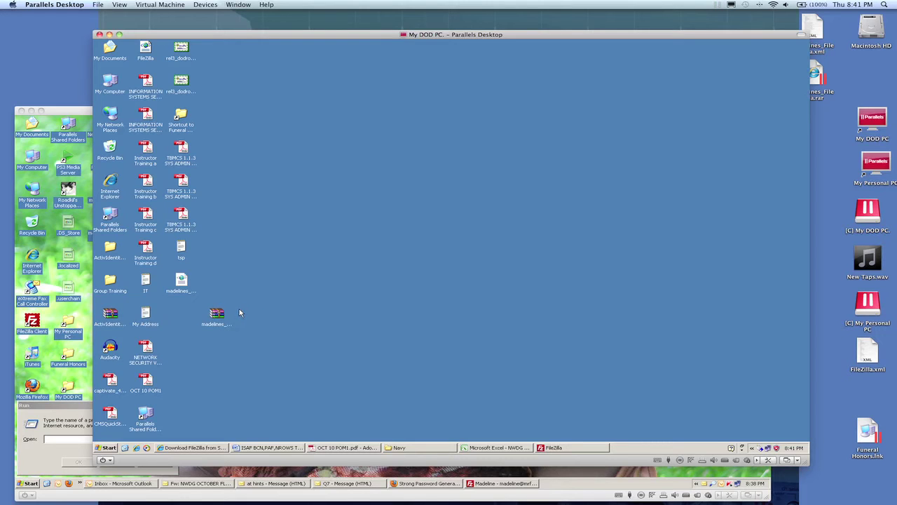
{"action": "right_click", "coordinate": [370, 283]}
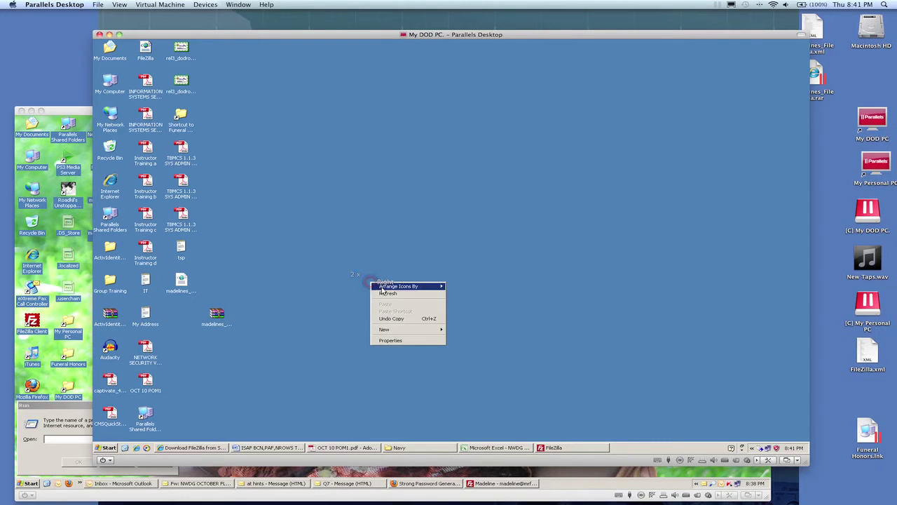
{"action": "mouse_move", "coordinate": [382, 288]}
{"action": "left_click", "coordinate": [226, 279]}
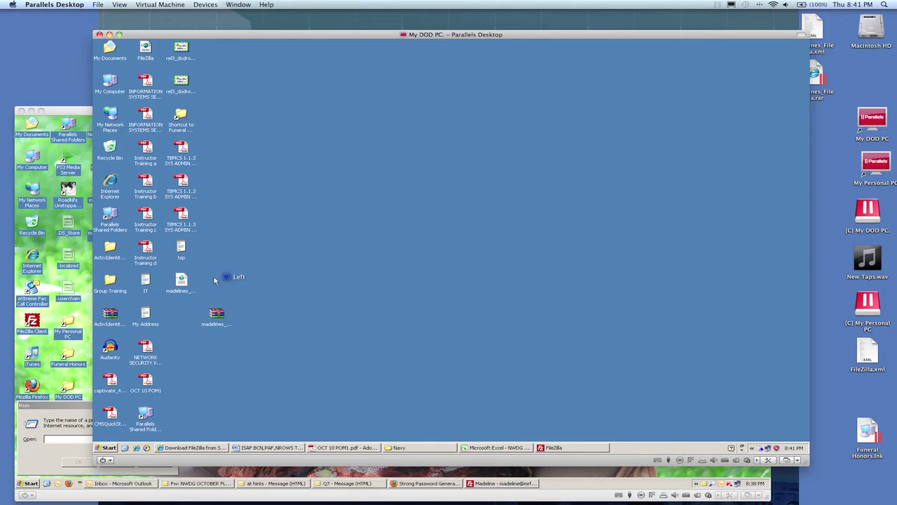
Step: Move the FileZilla archive and its extracted file to separate spots in the empty area of the desktop
{"action": "left_click", "coordinate": [181, 287]}
{"action": "left_click_drag", "start_coordinate": [217, 315], "coordinate": [289, 253]}
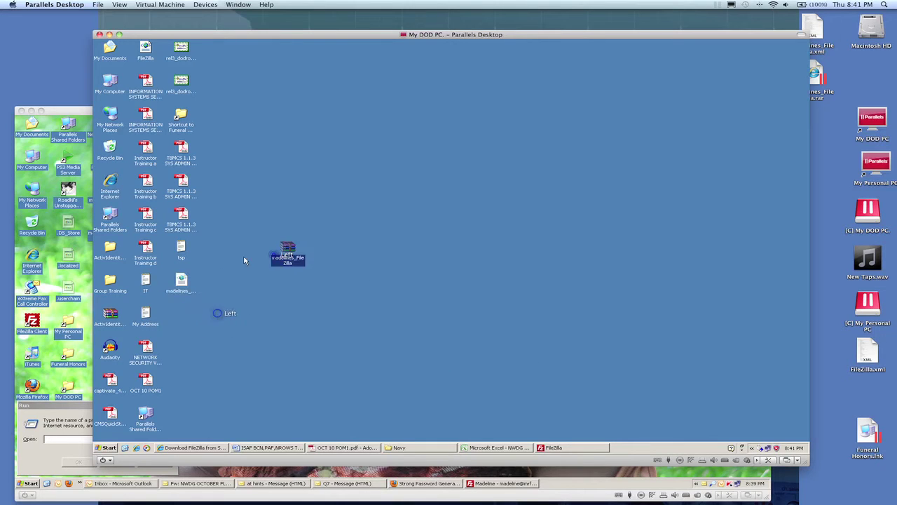
{"action": "left_click", "coordinate": [184, 283]}
{"action": "left_click_drag", "start_coordinate": [184, 281], "coordinate": [271, 337]}
{"action": "mouse_move", "coordinate": [533, 471]}
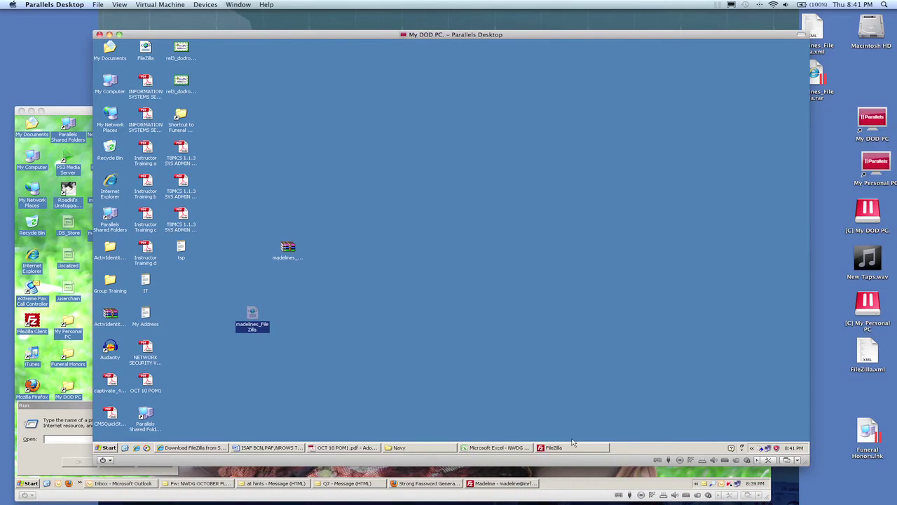
Step: Switch to FileZilla, import the settings from the extracted FileZilla XML file on the desktop and dismiss the resulting message
{"action": "left_click", "coordinate": [572, 447]}
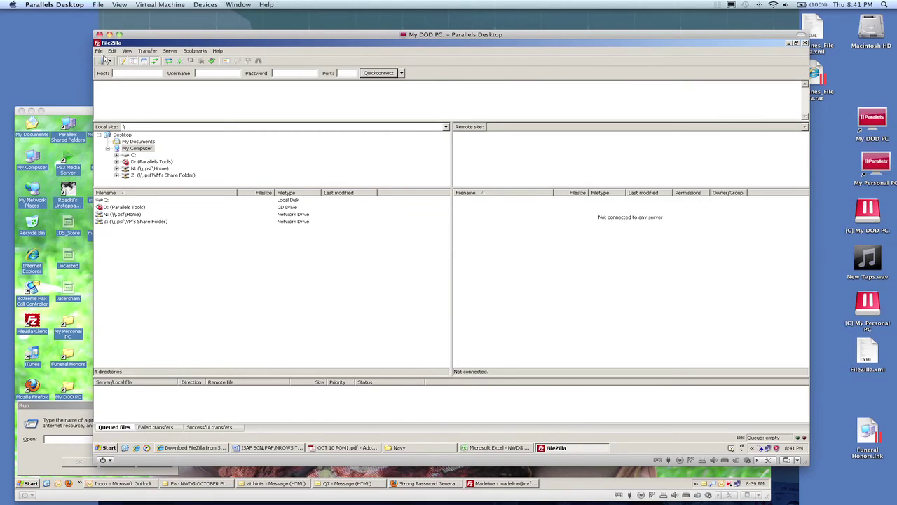
{"action": "left_click", "coordinate": [100, 52]}
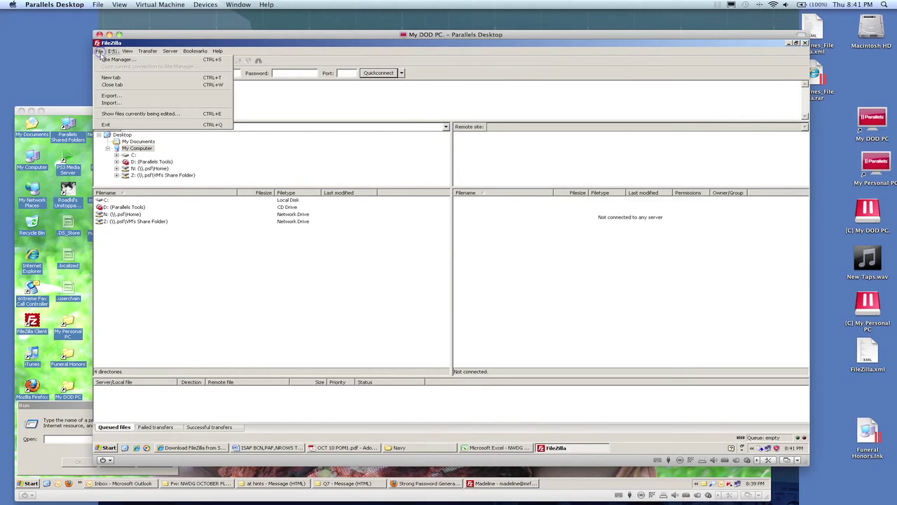
{"action": "left_click", "coordinate": [110, 103]}
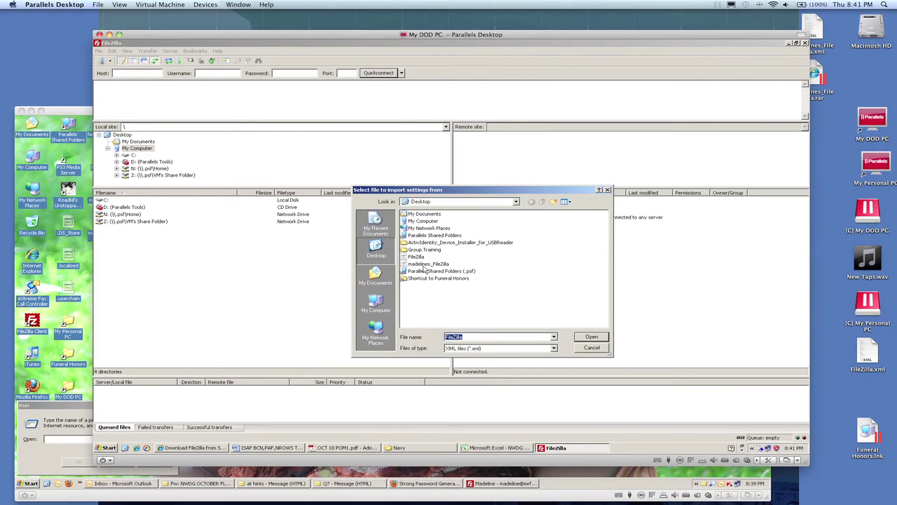
{"action": "left_click", "coordinate": [423, 264]}
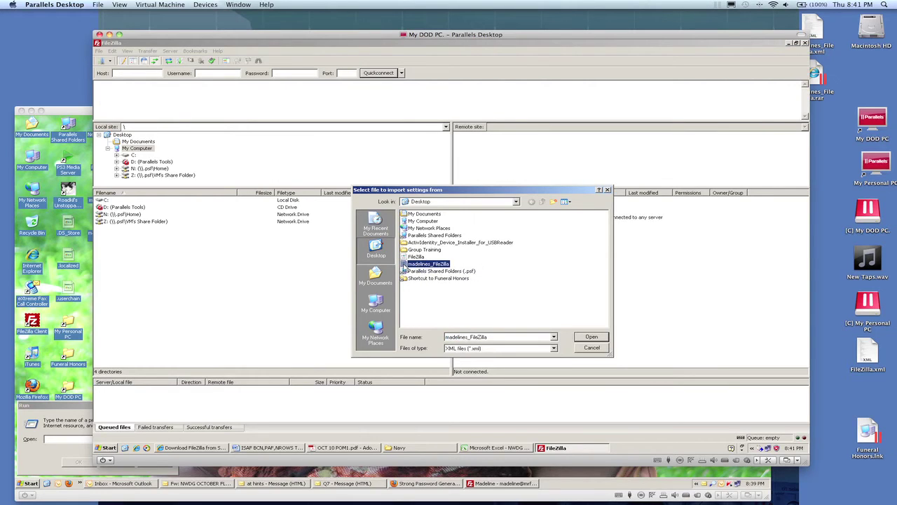
{"action": "double_click", "coordinate": [412, 264]}
{"action": "left_click", "coordinate": [475, 264]}
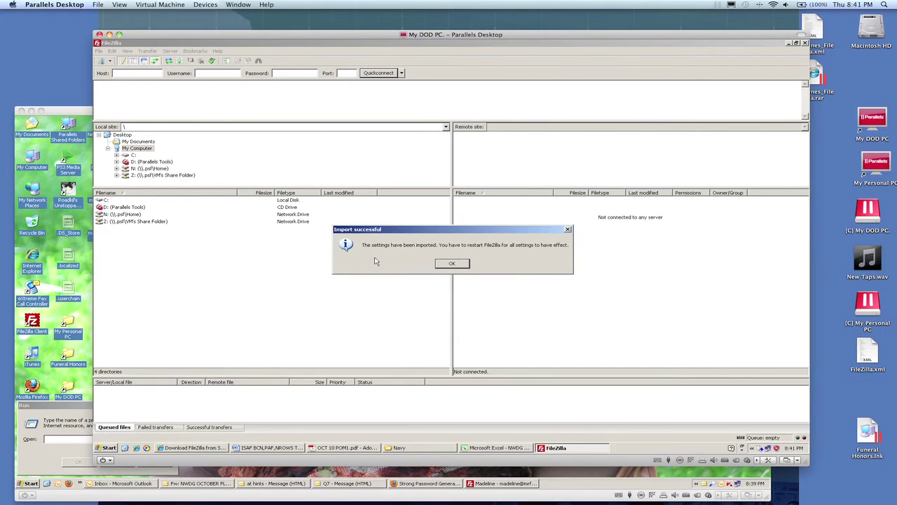
{"action": "left_click", "coordinate": [465, 264]}
{"action": "left_click", "coordinate": [454, 263]}
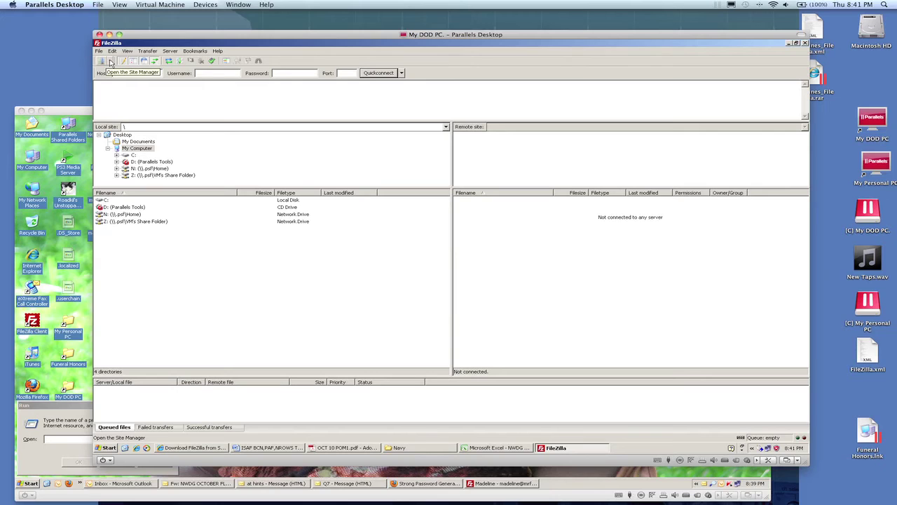
Step: Connect to the imported site from the saved sites list and open the Public folder on the server
{"action": "left_click", "coordinate": [110, 61]}
{"action": "left_click", "coordinate": [114, 71]}
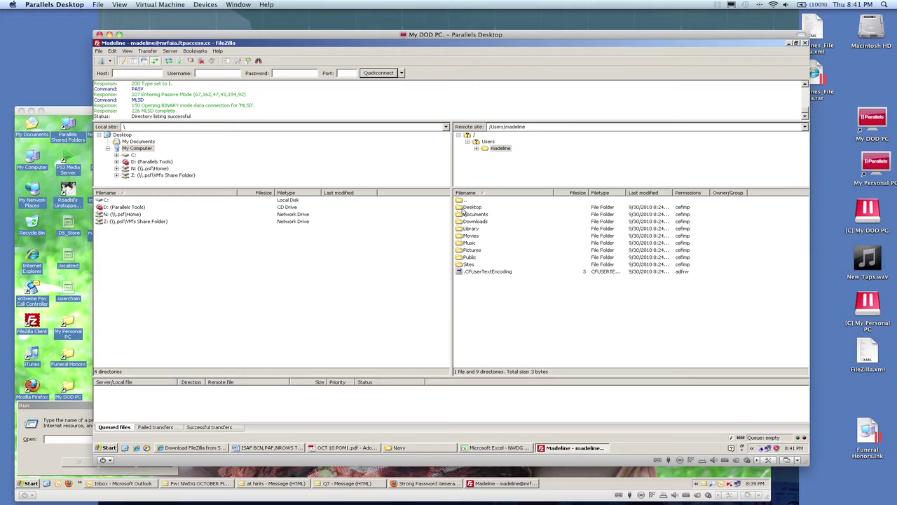
{"action": "left_click", "coordinate": [466, 258]}
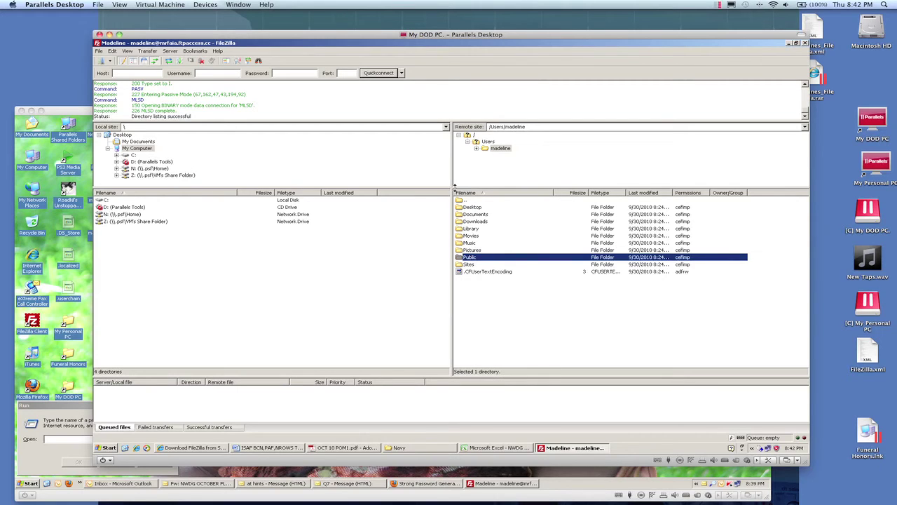
{"action": "double_click", "coordinate": [470, 258]}
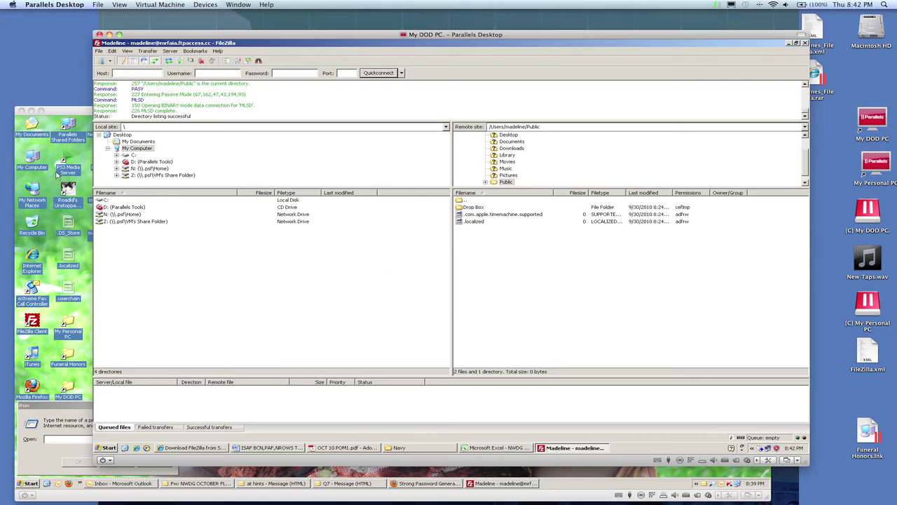
Step: Open the local C: drive and upload its SCR3xxx_Drivers folder to the server's Public folder
{"action": "double_click", "coordinate": [104, 201]}
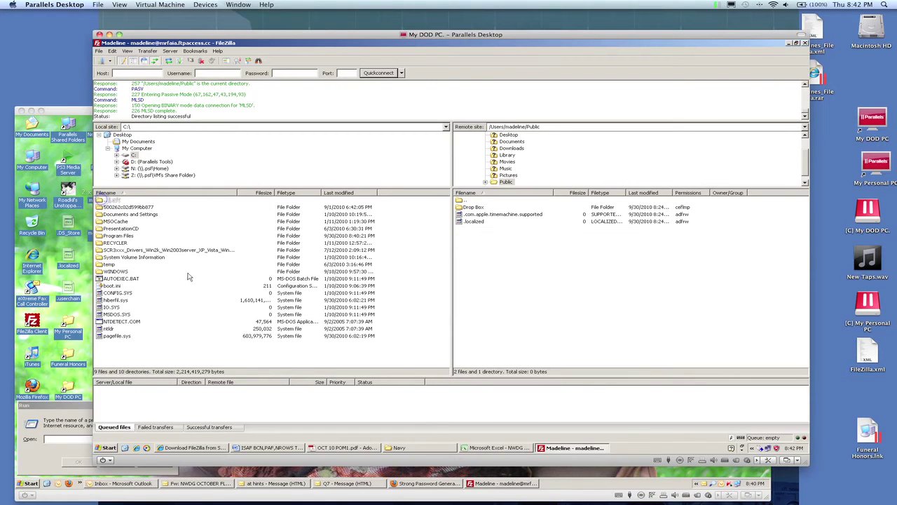
{"action": "left_click", "coordinate": [112, 229]}
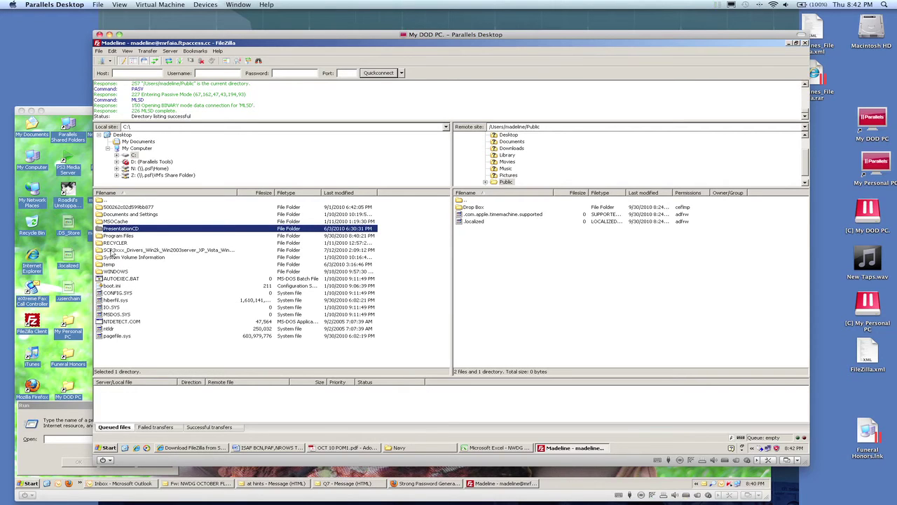
{"action": "left_click", "coordinate": [112, 249]}
{"action": "left_click", "coordinate": [113, 251]}
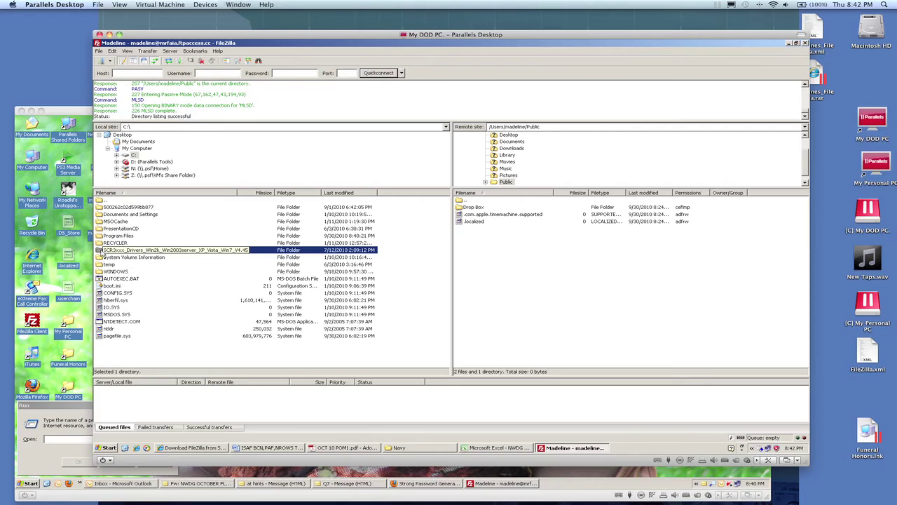
{"action": "left_click_drag", "start_coordinate": [101, 250], "coordinate": [506, 259]}
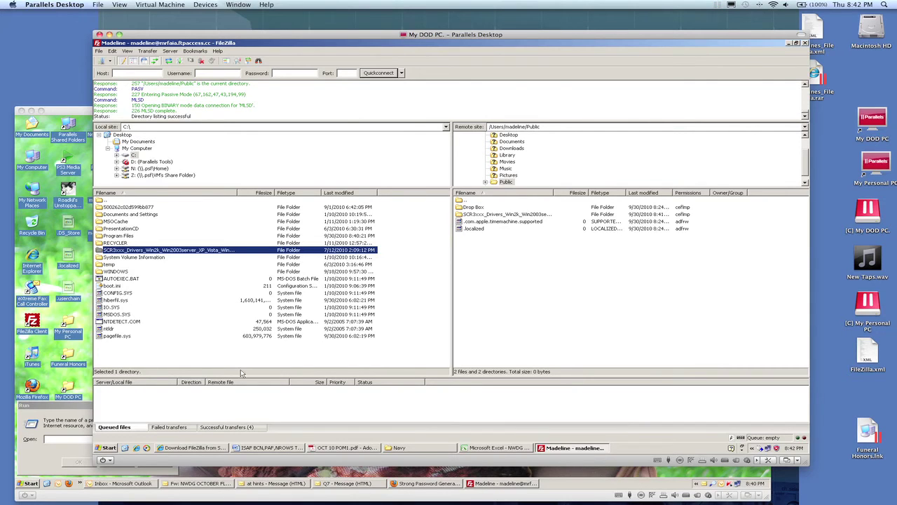
Step: In Windows Explorer, compress the SCR3xxx_Drivers folder on the C: drive into a RAR archive of the same name
{"action": "left_click", "coordinate": [400, 448]}
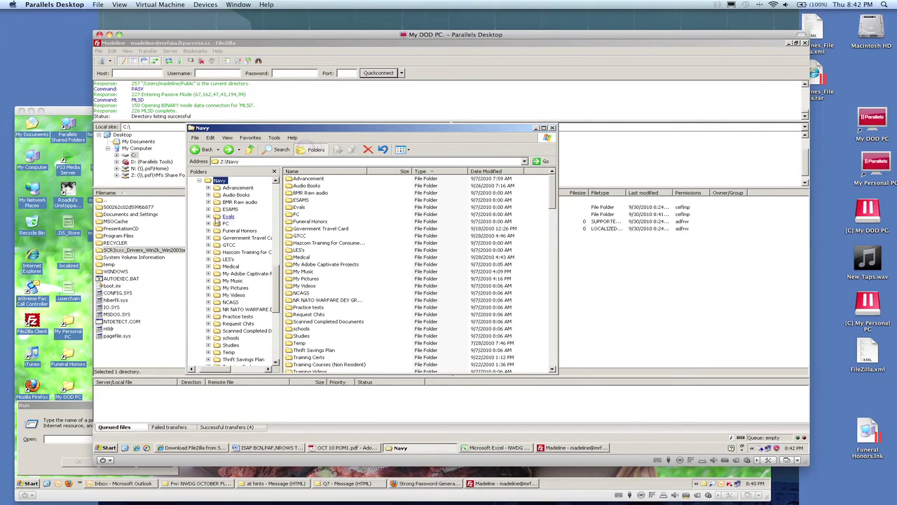
{"action": "left_click", "coordinate": [199, 180]}
{"action": "scroll", "coordinate": [199, 184], "scroll_direction": "up", "scroll_amount": 2}
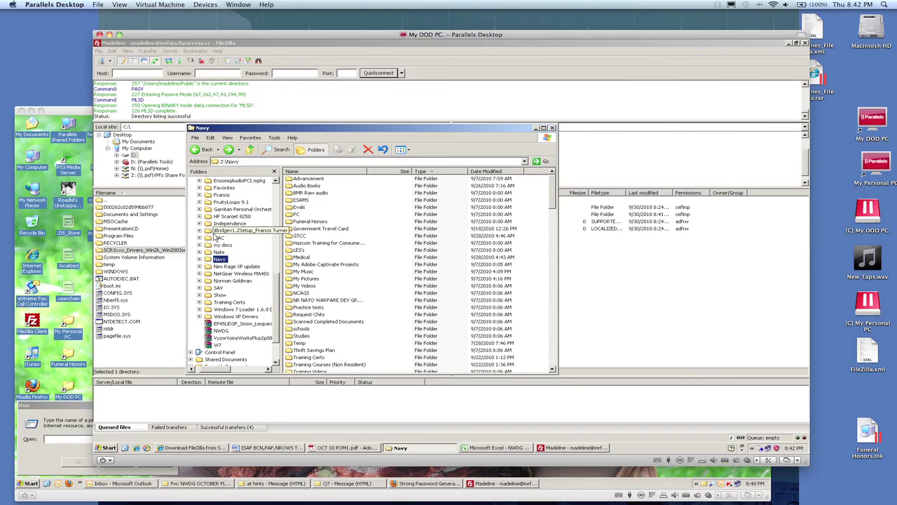
{"action": "left_click", "coordinate": [544, 128]}
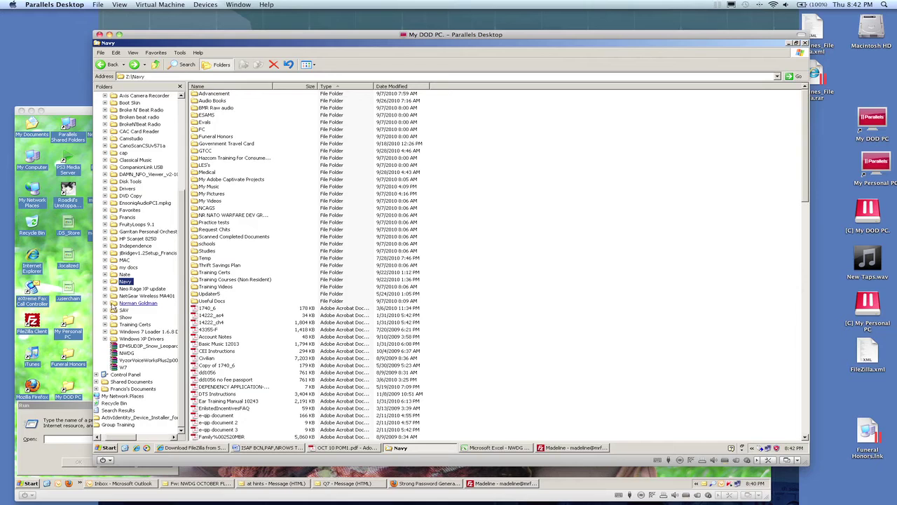
{"action": "scroll", "coordinate": [110, 210], "scroll_direction": "up", "scroll_amount": 6}
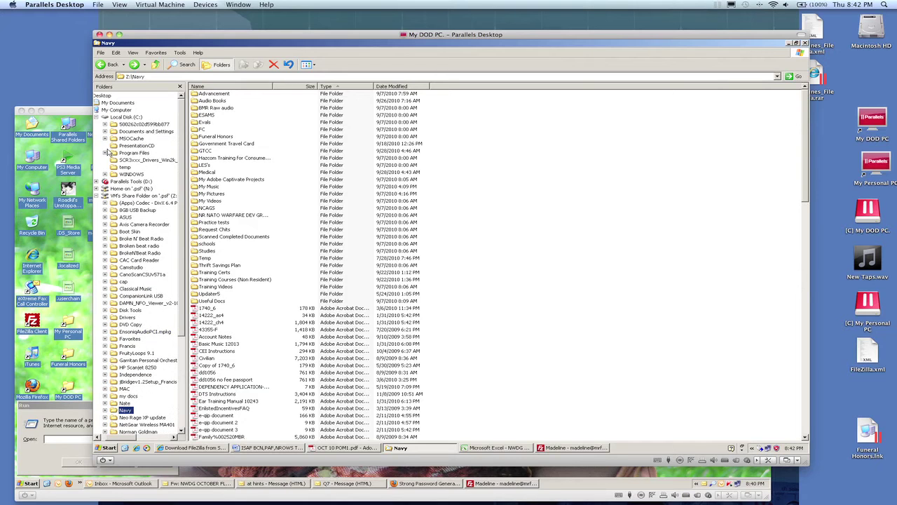
{"action": "right_click", "coordinate": [128, 161]}
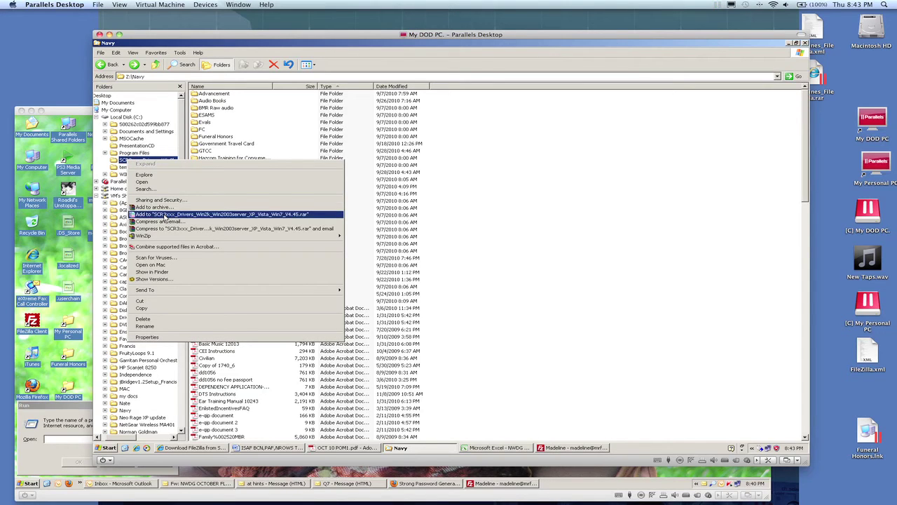
{"action": "left_click", "coordinate": [166, 215]}
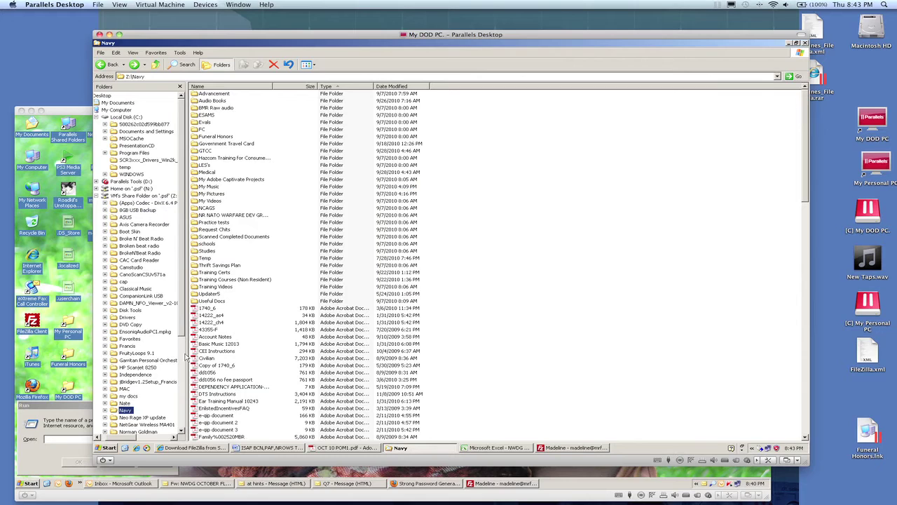
Step: Back in FileZilla, reload the local C: listing and upload the SCR3xxx_Drivers RAR archive to the server's Public folder
{"action": "left_click", "coordinate": [603, 448]}
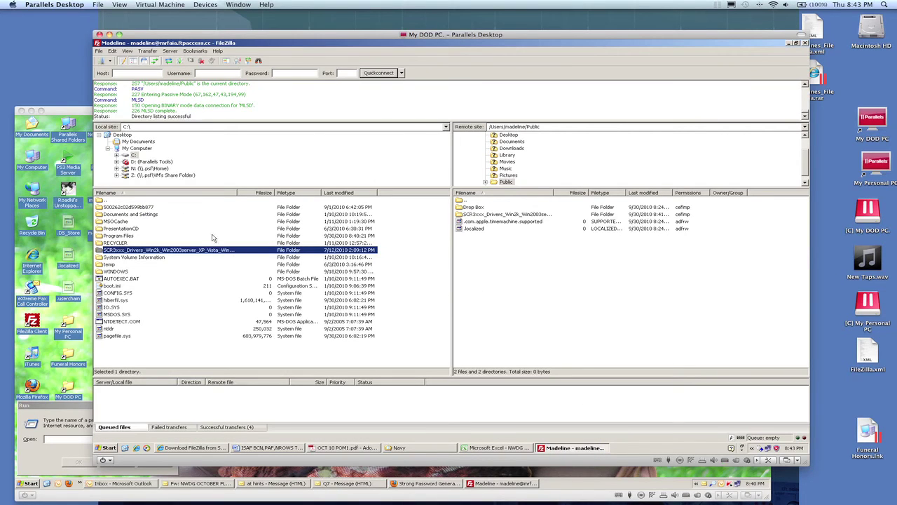
{"action": "left_click", "coordinate": [106, 202]}
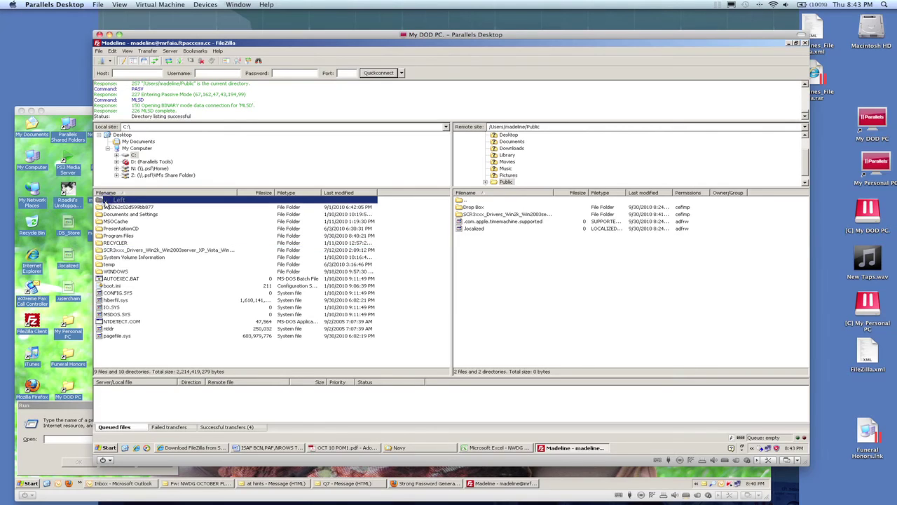
{"action": "double_click", "coordinate": [105, 202]}
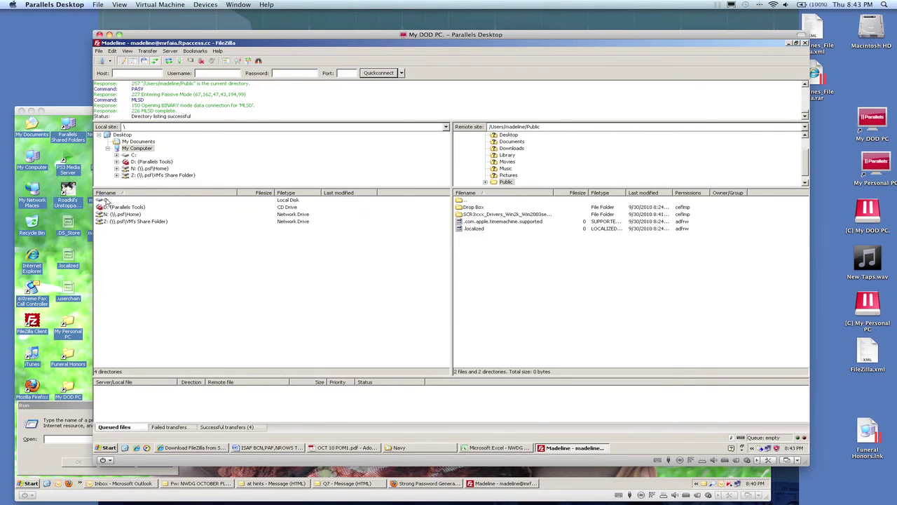
{"action": "left_click", "coordinate": [105, 201]}
{"action": "double_click", "coordinate": [105, 201]}
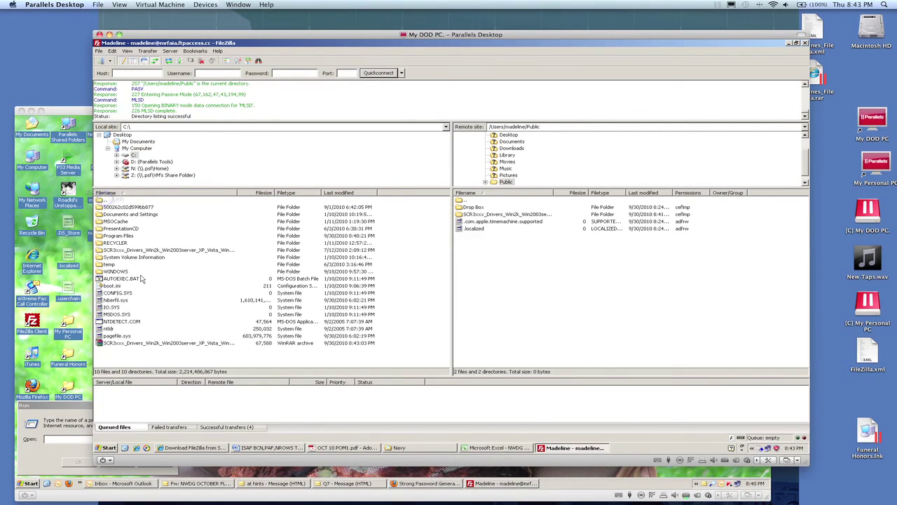
{"action": "left_click", "coordinate": [126, 343]}
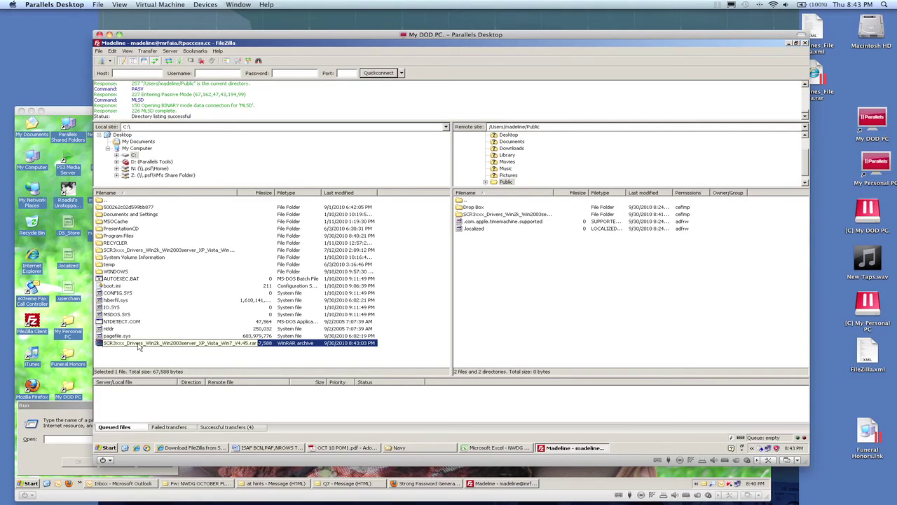
{"action": "left_click", "coordinate": [179, 344]}
{"action": "left_click_drag", "start_coordinate": [179, 343], "coordinate": [525, 283]}
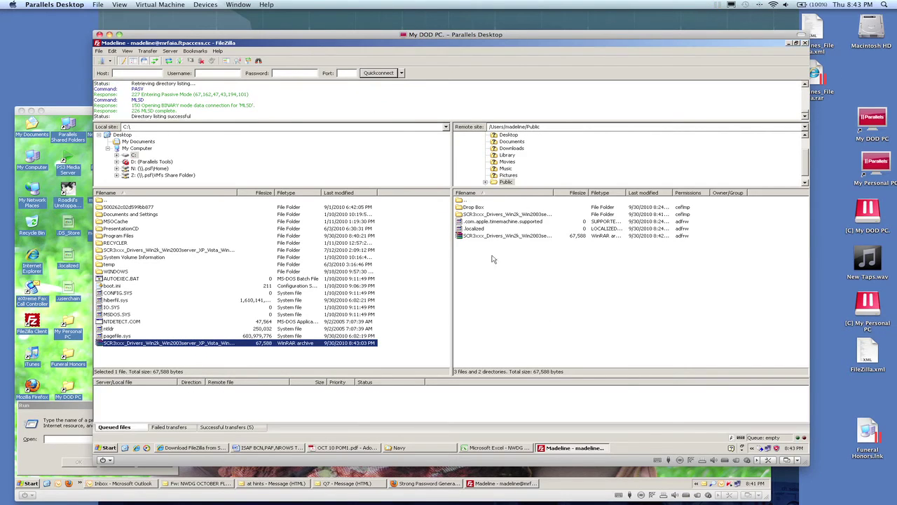
Step: Create a directory named "Completed Sessions" in the server's Public folder and select it
{"action": "right_click", "coordinate": [481, 273]}
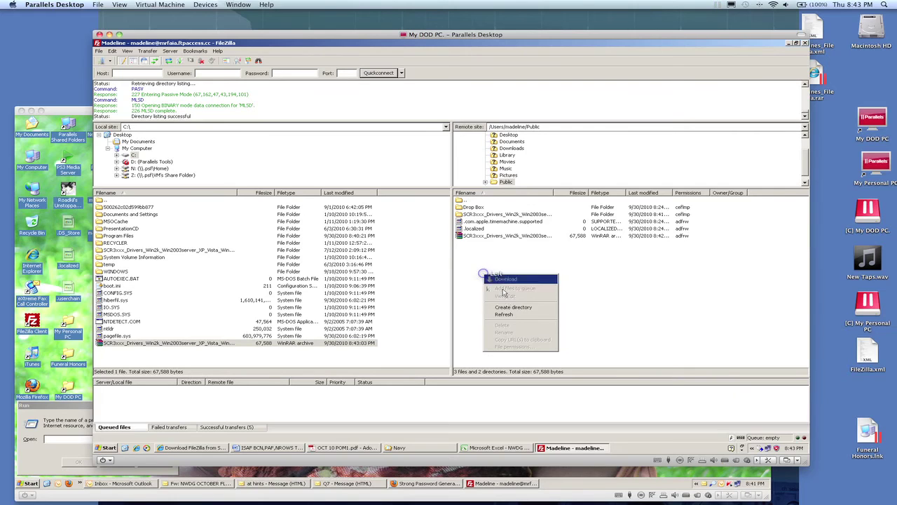
{"action": "left_click", "coordinate": [508, 304]}
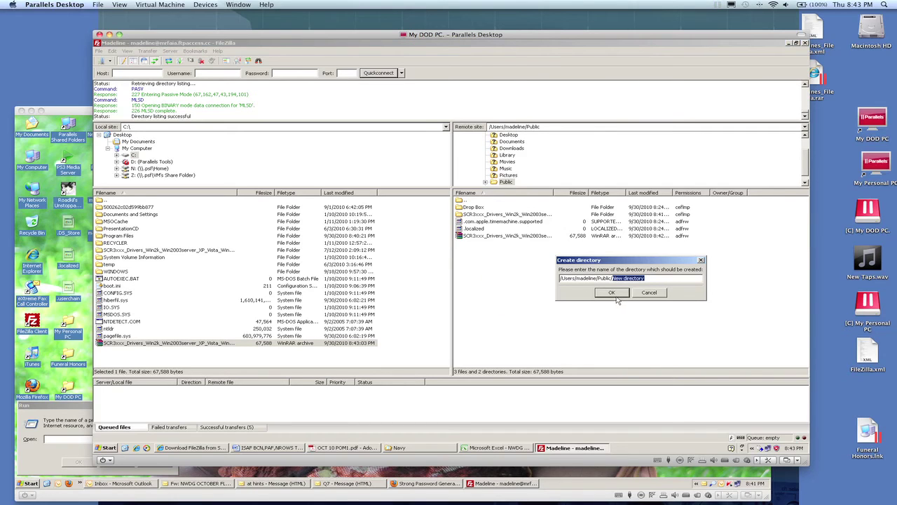
{"action": "type", "text": "Completed"}
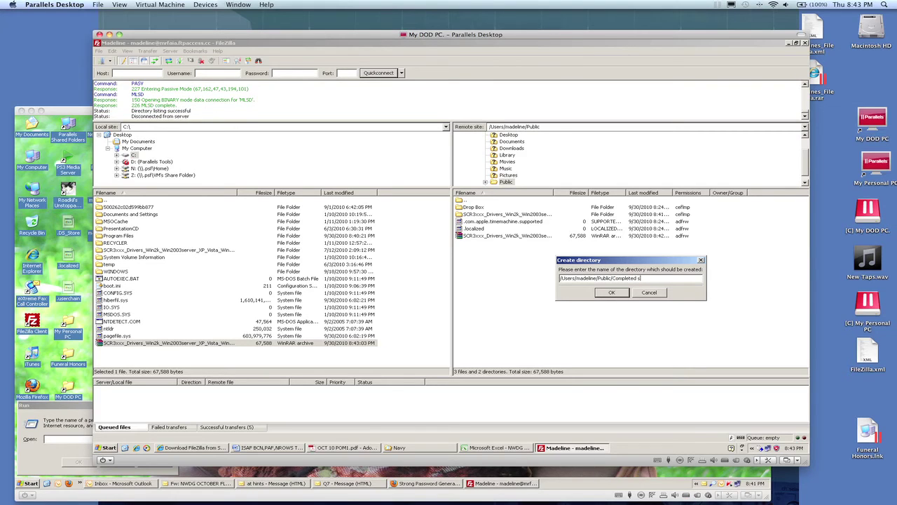
{"action": "type", "text": " Sessions"}
{"action": "key", "text": "Return"}
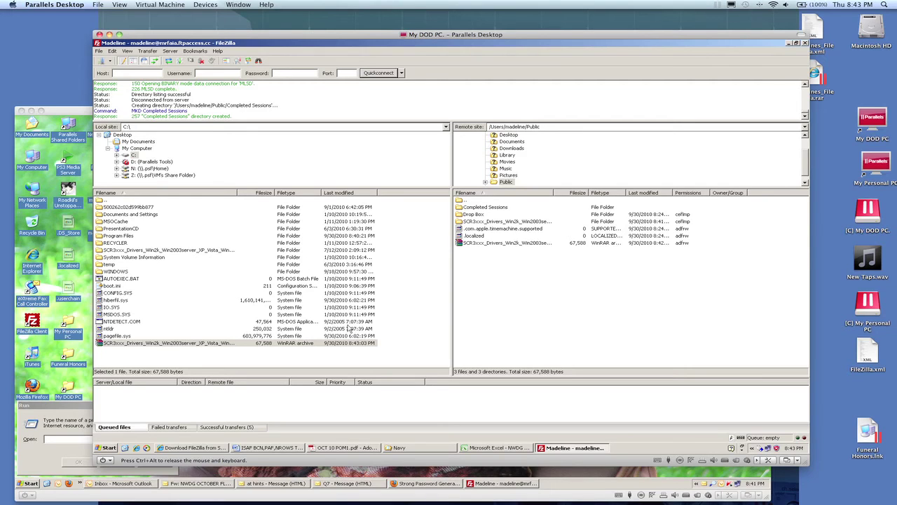
{"action": "left_click", "coordinate": [490, 206]}
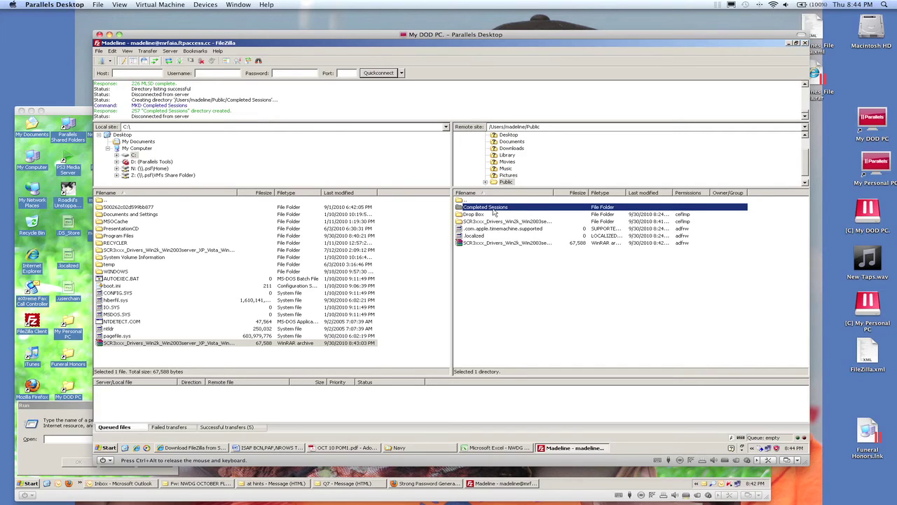
Step: Create another directory named "Completed Mixes" in the server's Public folder
{"action": "right_click", "coordinate": [487, 276]}
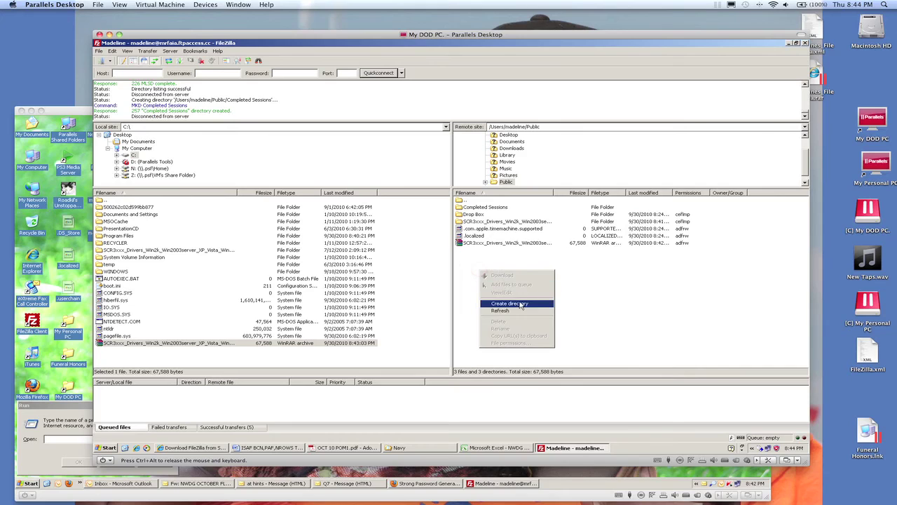
{"action": "left_click", "coordinate": [518, 303]}
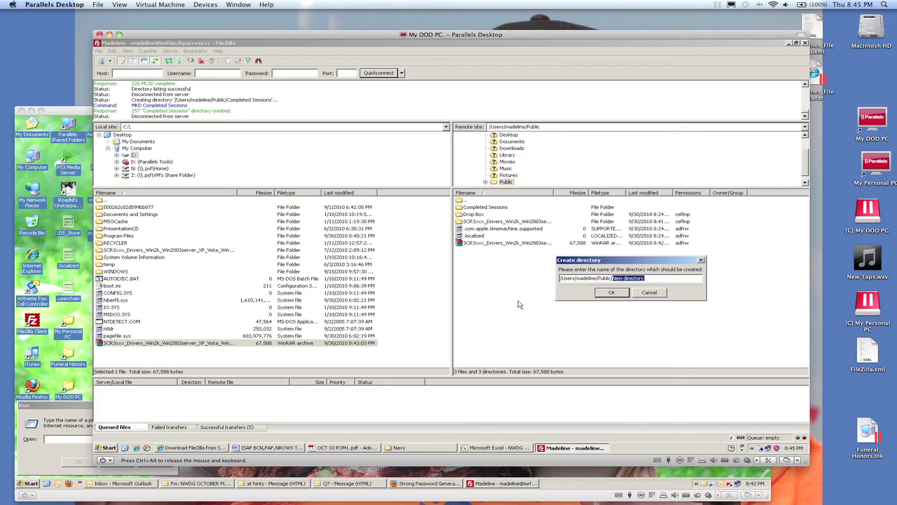
{"action": "type", "text": "Completed"}
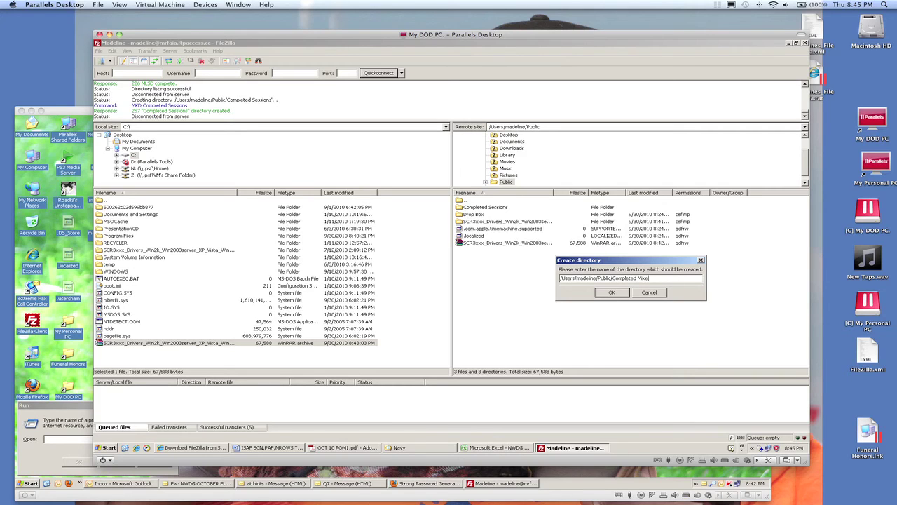
{"action": "type", "text": " Mixes"}
{"action": "key", "text": "Return"}
{"action": "left_click", "coordinate": [520, 297]}
{"action": "right_click", "coordinate": [517, 295]}
{"action": "left_click", "coordinate": [489, 289]}
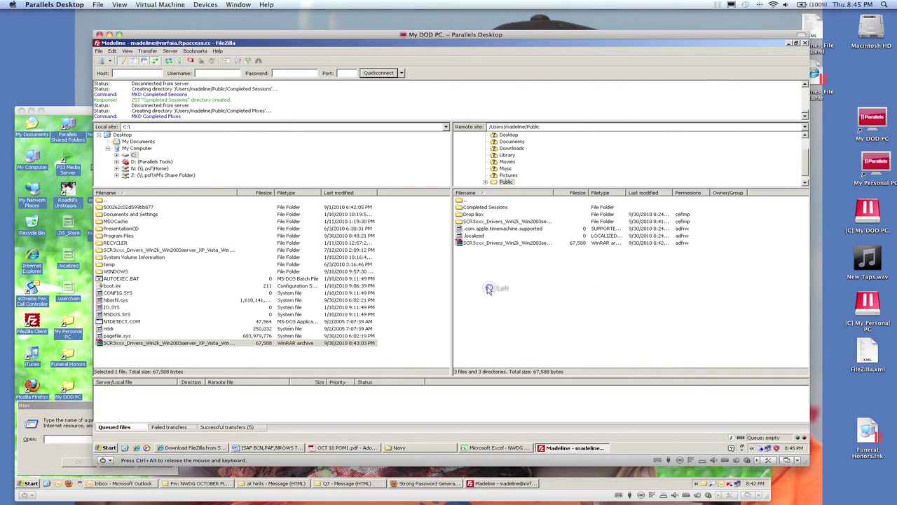
{"action": "left_click", "coordinate": [464, 201]}
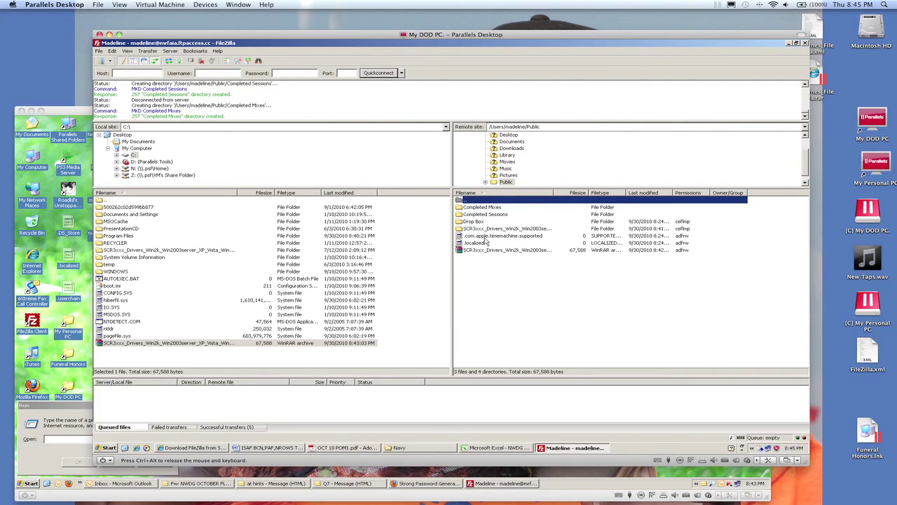
{"action": "left_click", "coordinate": [484, 208]}
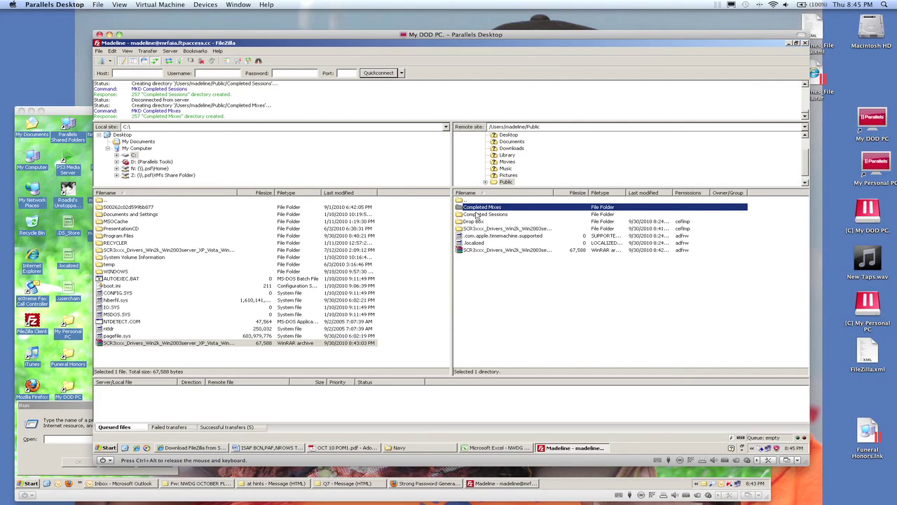
{"action": "left_click", "coordinate": [475, 215]}
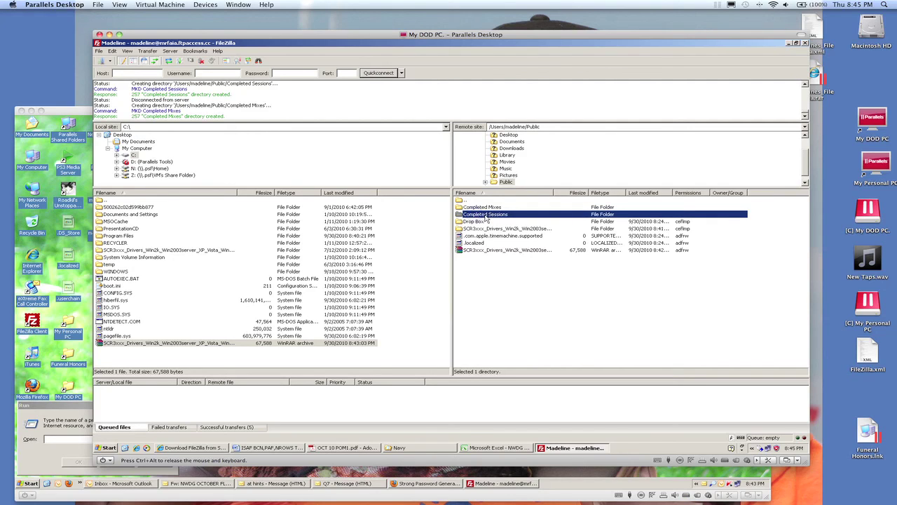